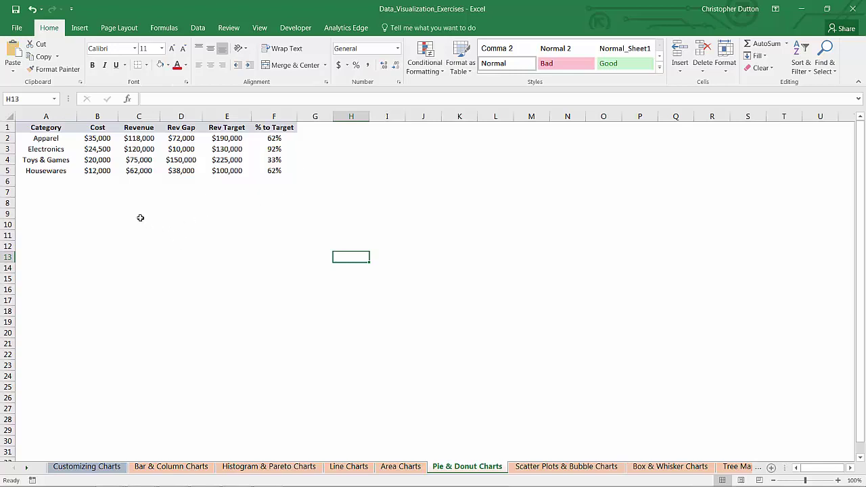
Highlight A1:C5 and D1:F5 to review the table, then select only Category and Cost in A1:B5
left_click_drag(54, 131, 141, 170)
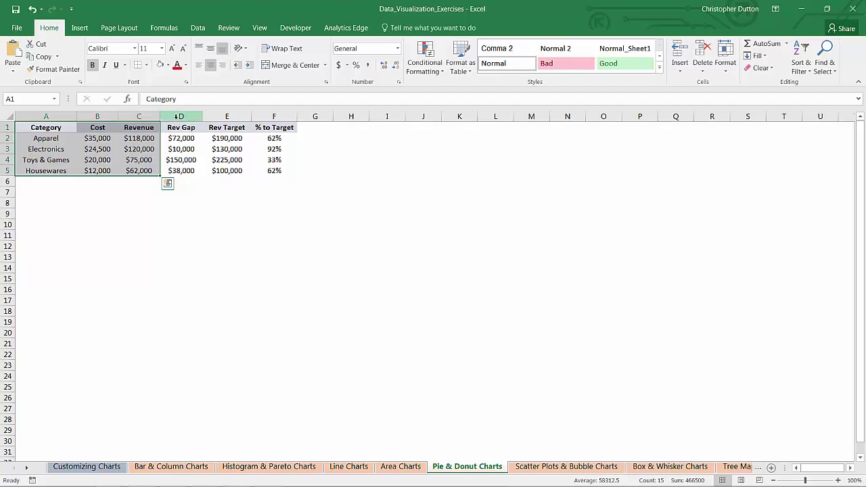
left_click_drag(177, 127, 274, 172)
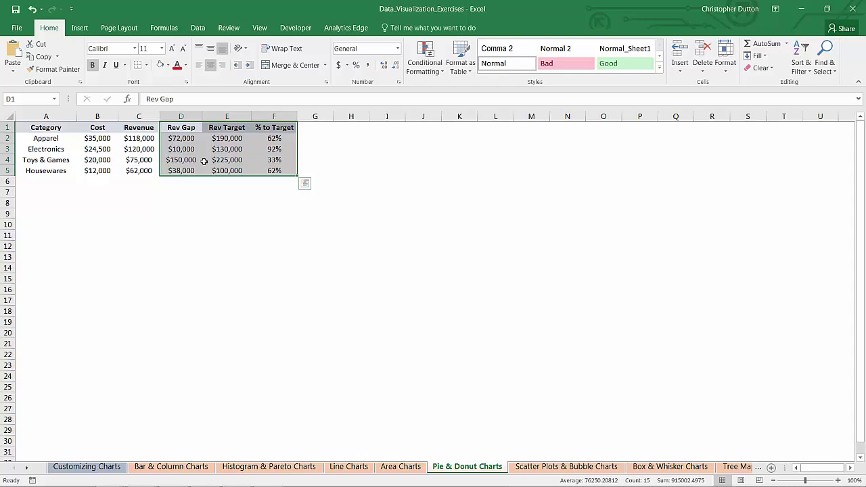
left_click(131, 193)
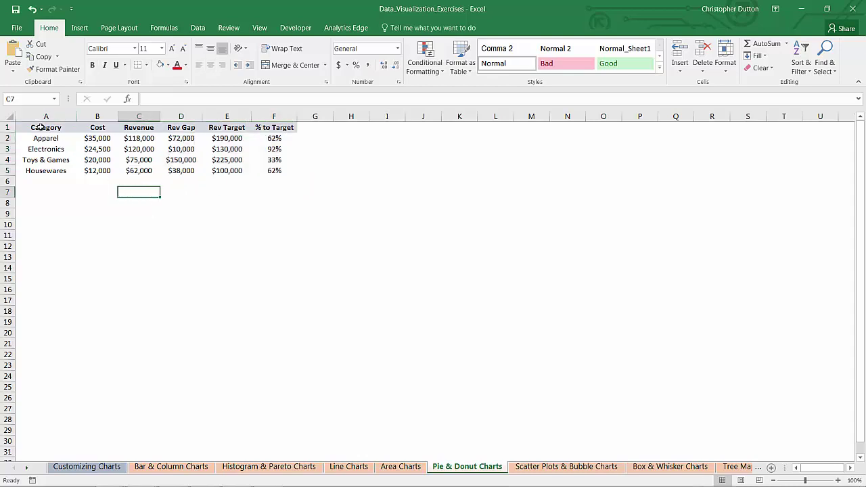
left_click_drag(41, 127, 103, 171)
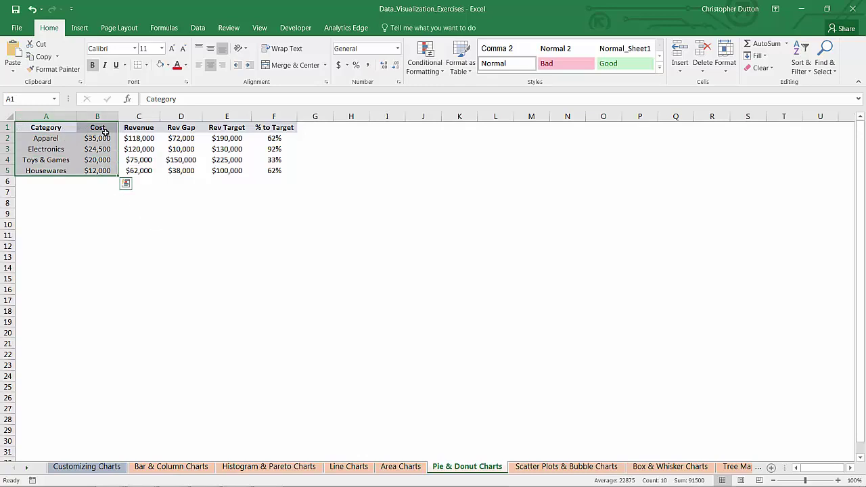
Insert a 2-D pie chart of Cost and move it below the table on the left
left_click(80, 28)
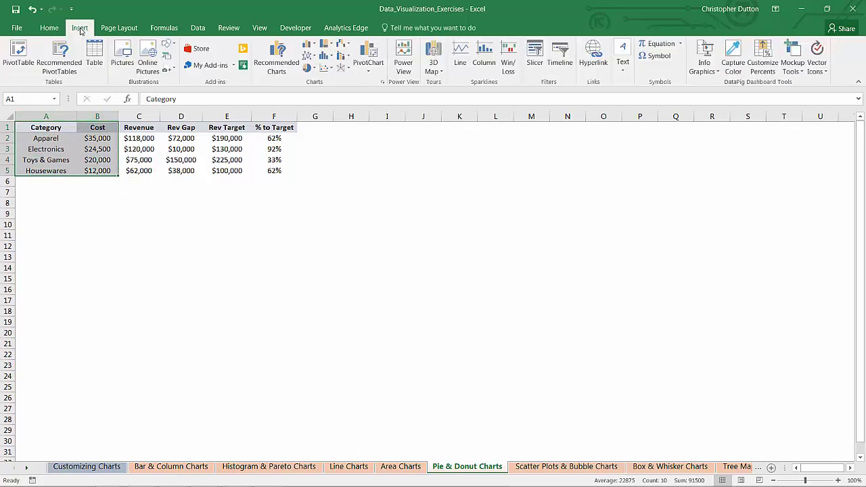
left_click(311, 70)
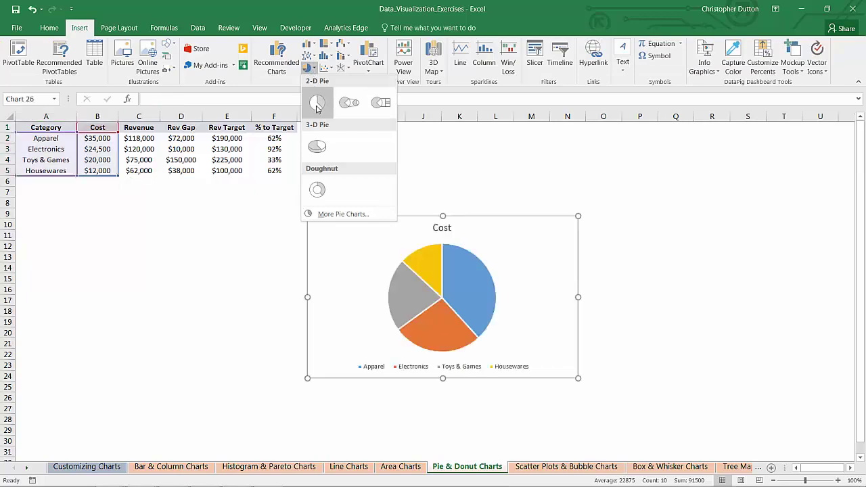
left_click(316, 101)
left_click_drag(503, 219, 217, 191)
Add data labels showing percentages instead of values, centred inside each slice
right_click(184, 249)
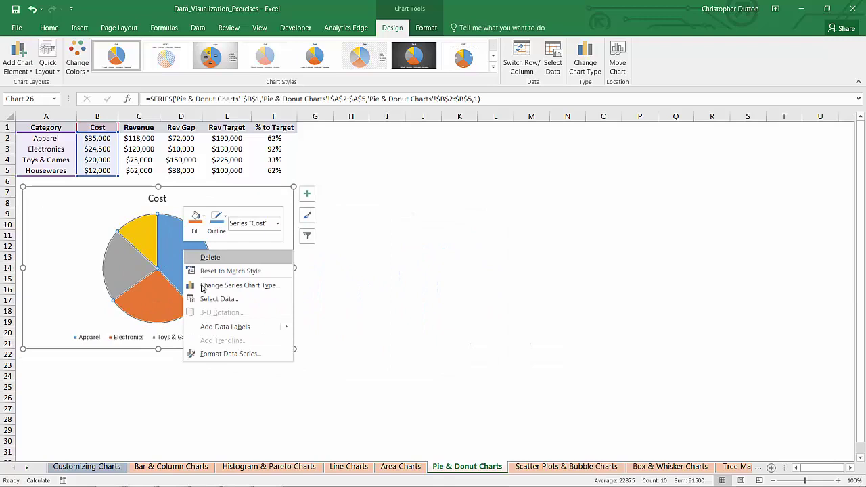
mouse_move(230, 327)
left_click(339, 329)
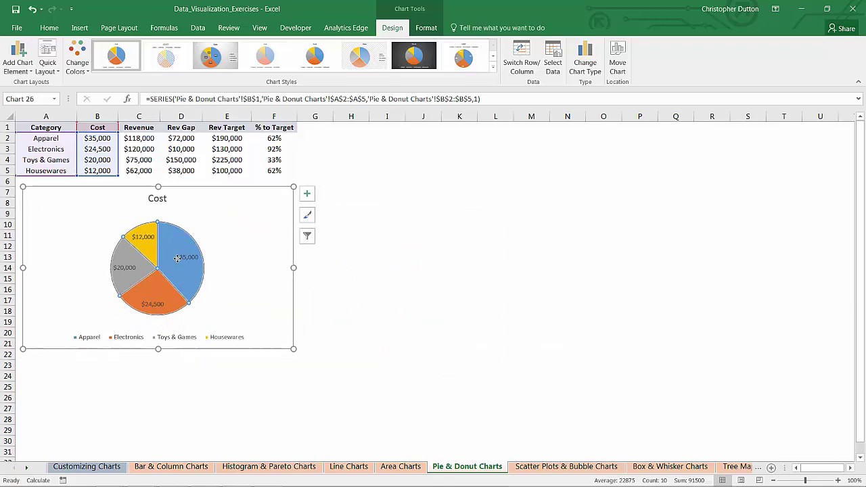
right_click(177, 259)
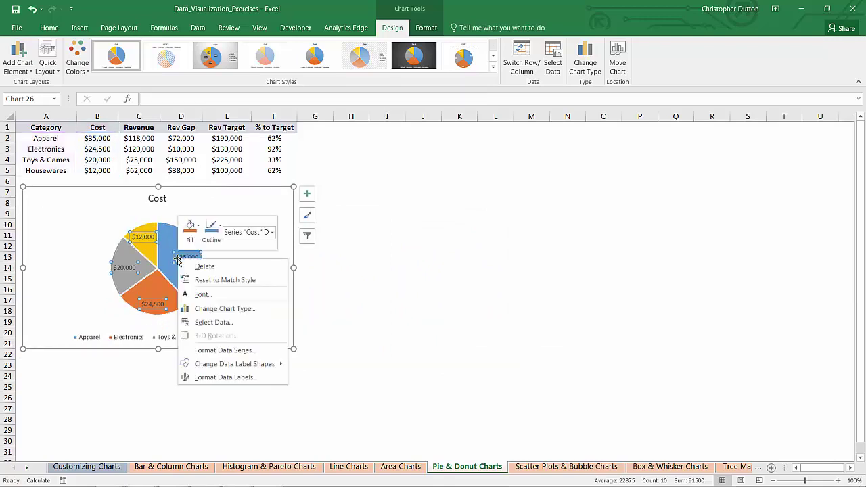
left_click(217, 377)
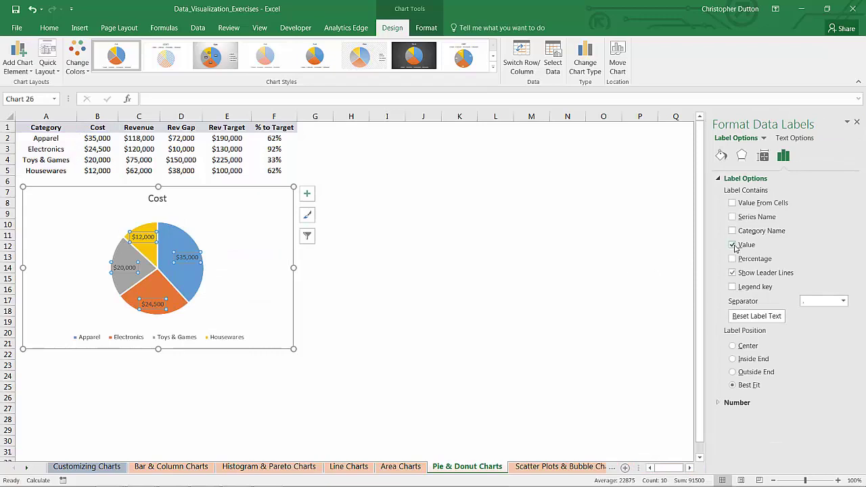
left_click(733, 245)
left_click(733, 259)
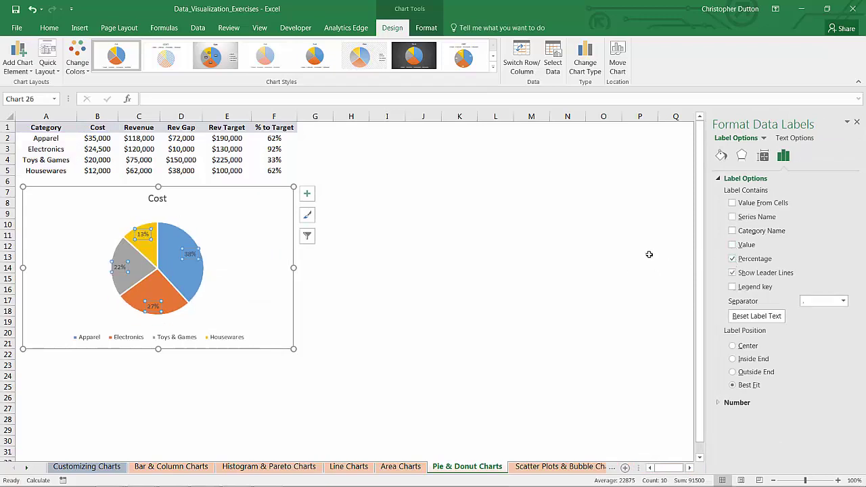
left_click(733, 346)
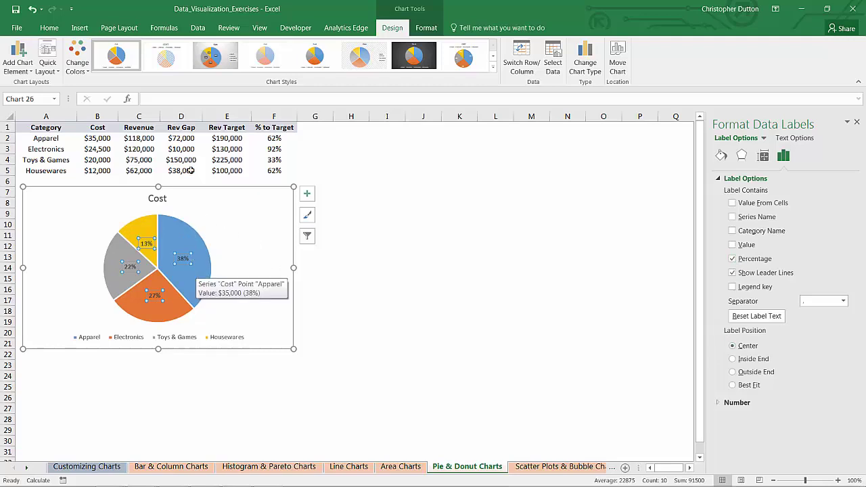
Increase the data label font size on the Home tab, then deselect the chart
left_click(49, 28)
left_click(173, 49)
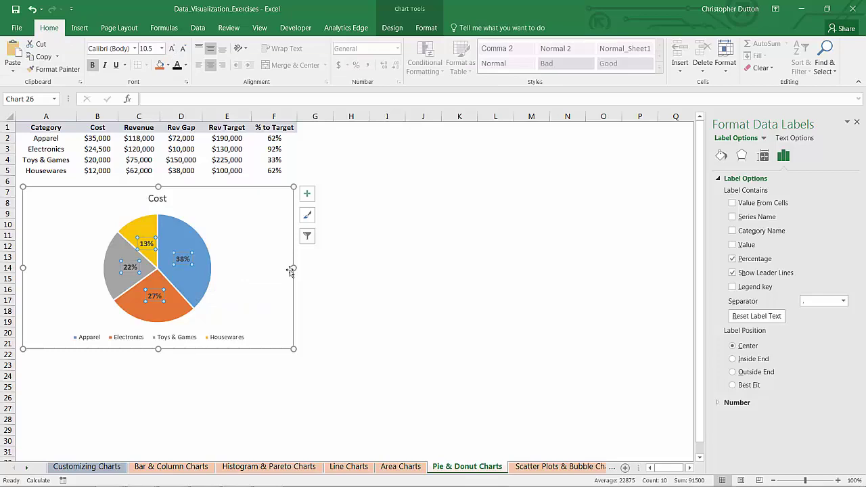
left_click(260, 270)
key("Escape")
left_click(299, 265)
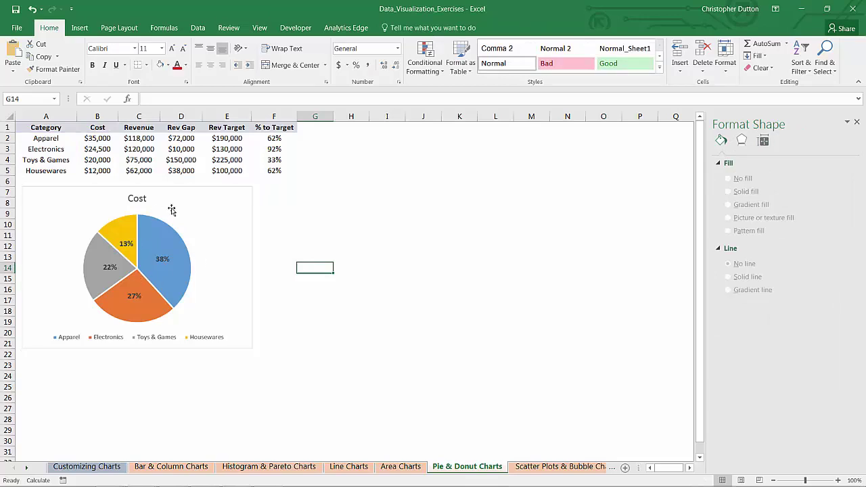
mouse_move(138, 229)
Copy the pie chart, paste it at G10, and position it beside the original
left_click(247, 212)
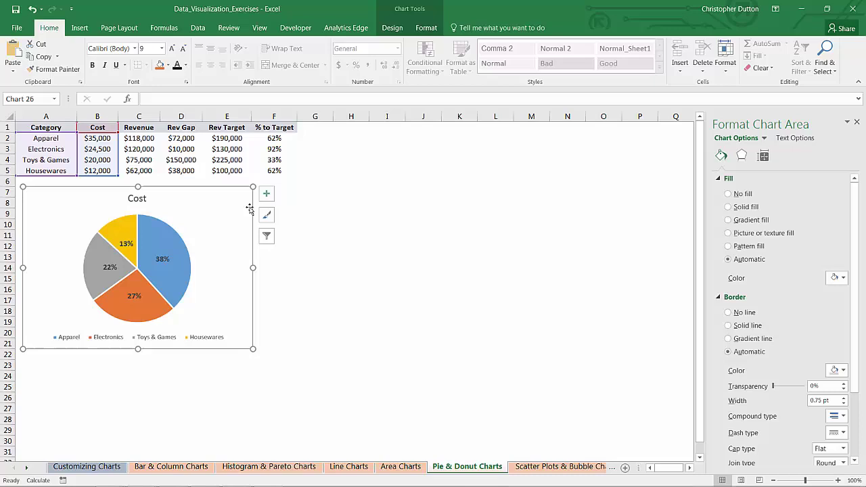
key("ctrl+c")
left_click(300, 224)
key("ctrl+v")
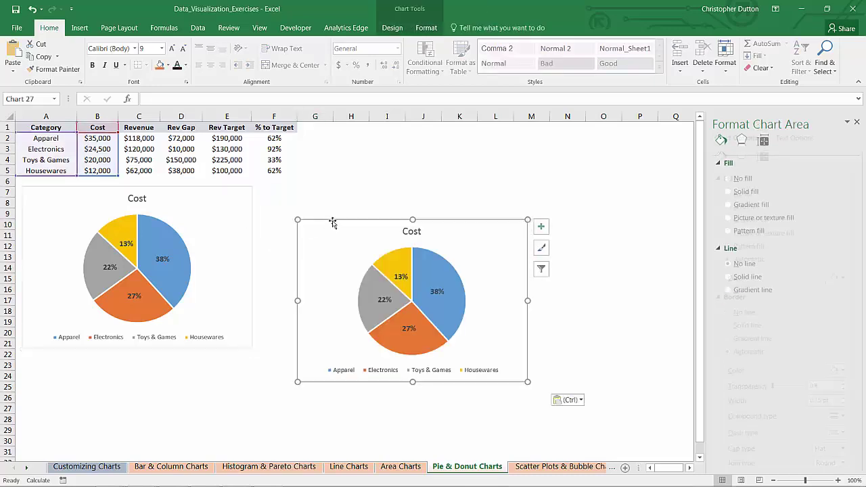
left_click_drag(332, 220, 288, 190)
Change the copied chart's type to Doughnut
right_click(292, 216)
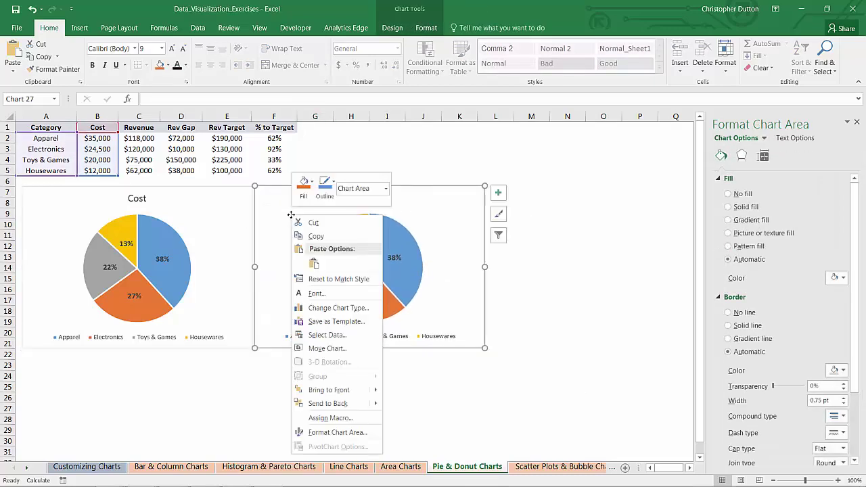
left_click(328, 308)
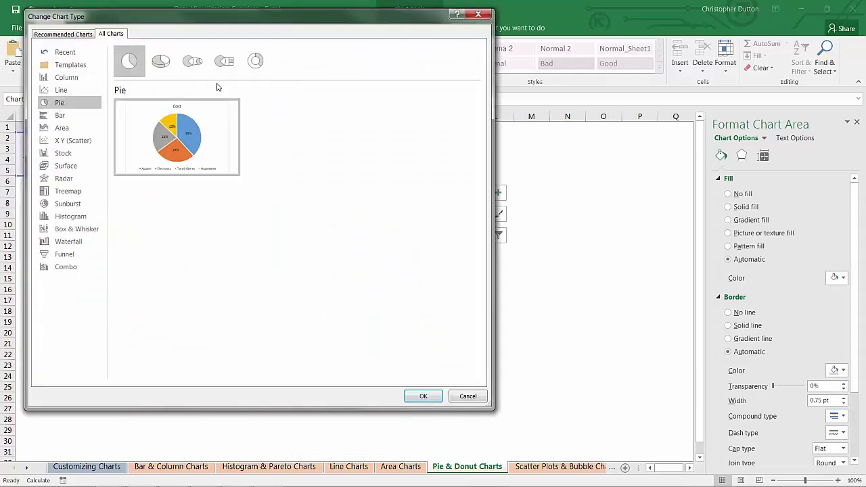
left_click(257, 62)
left_click(417, 397)
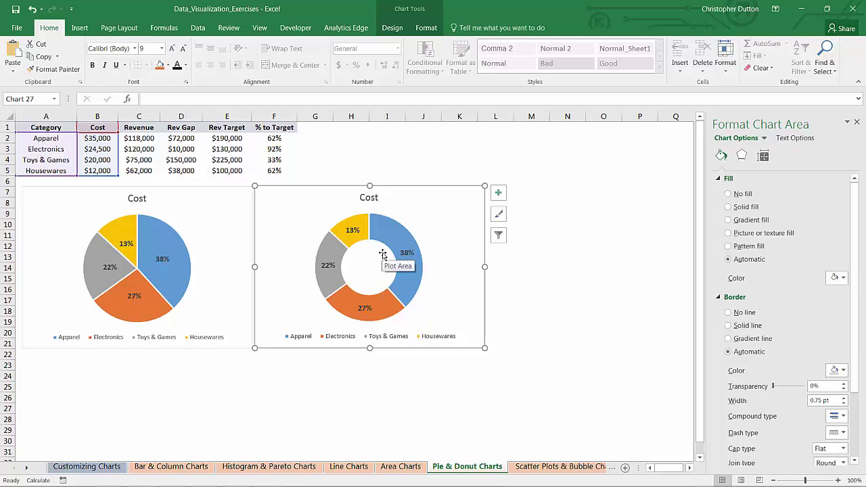
mouse_move(383, 249)
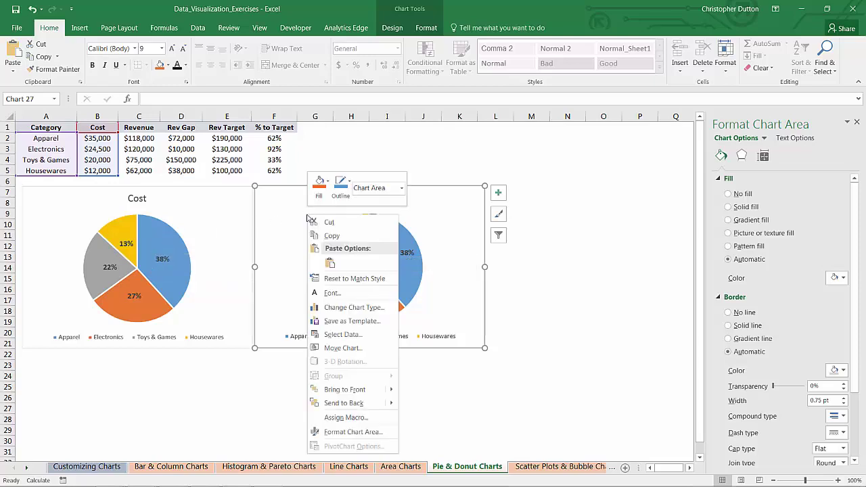
Add a Revenue series named from C1 with values C2:C5 as the doughnut's outer ring
right_click(305, 216)
left_click(346, 335)
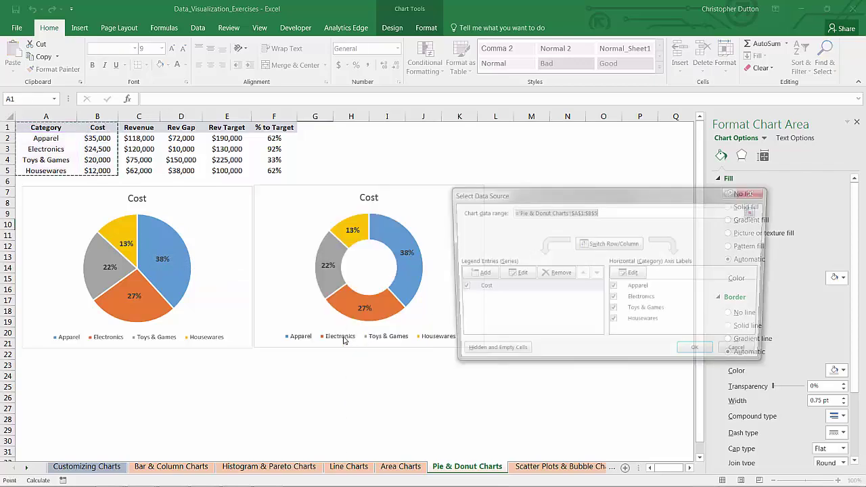
left_click(474, 273)
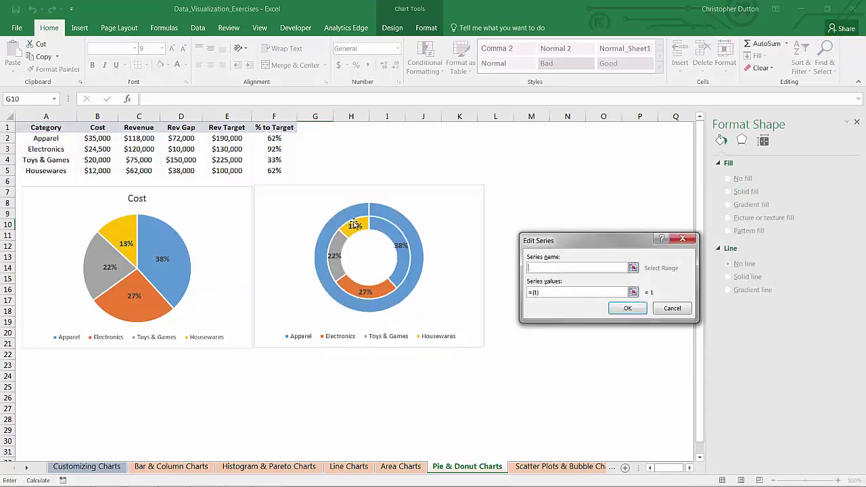
left_click(139, 127)
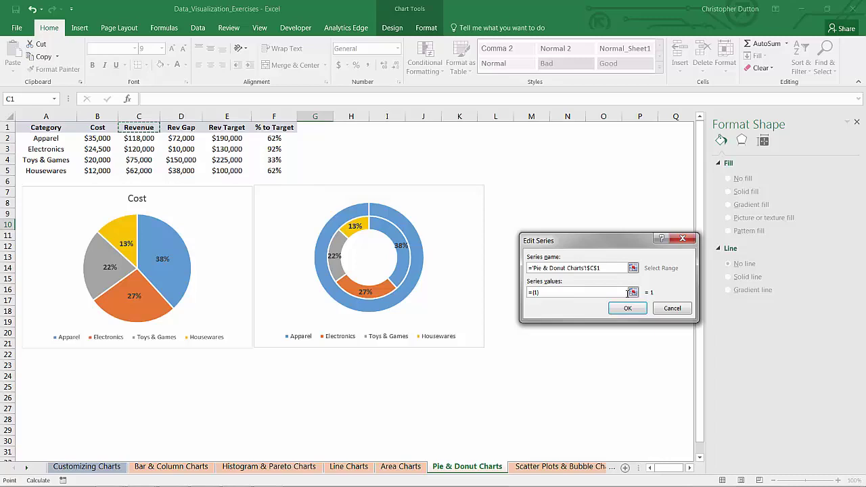
left_click(633, 291)
left_click_drag(139, 138, 138, 171)
left_click(686, 258)
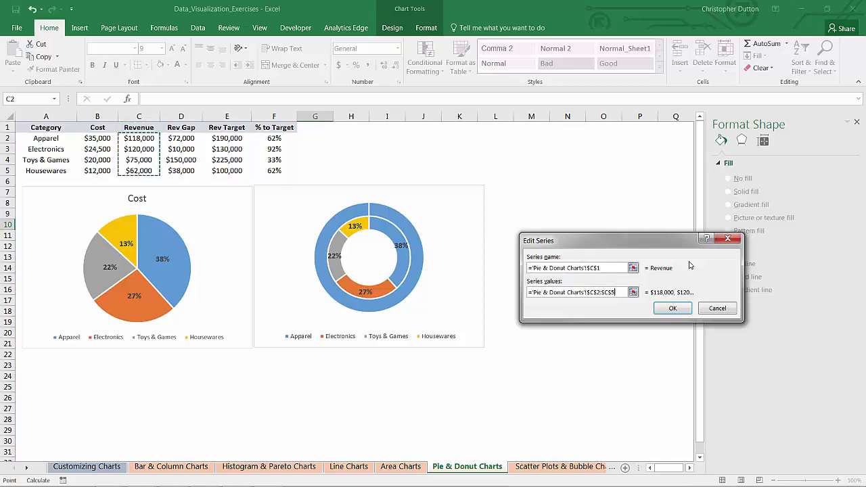
left_click(672, 308)
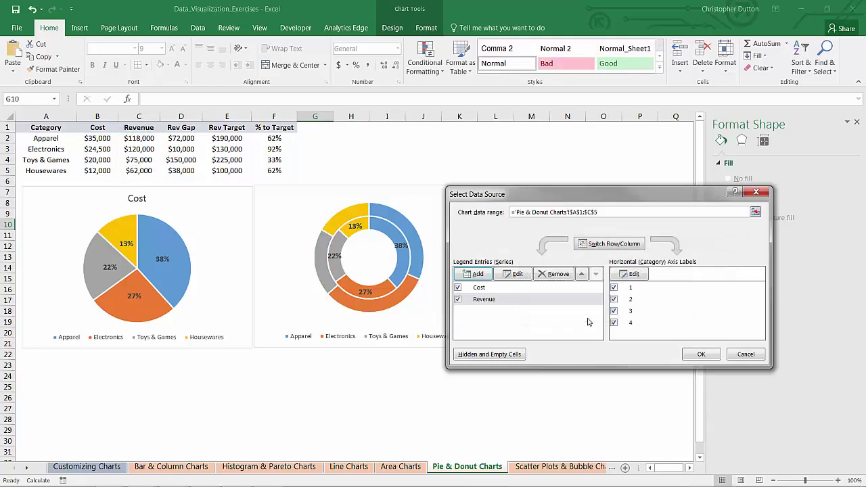
left_click(699, 352)
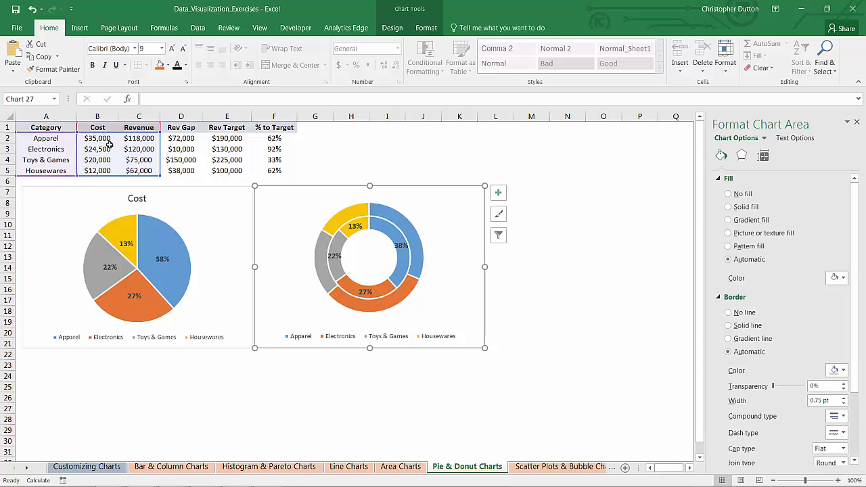
Add a series named from C1 with values C2:C5 in the chart's Select Data Source
left_click(179, 213)
right_click(179, 214)
right_click(172, 208)
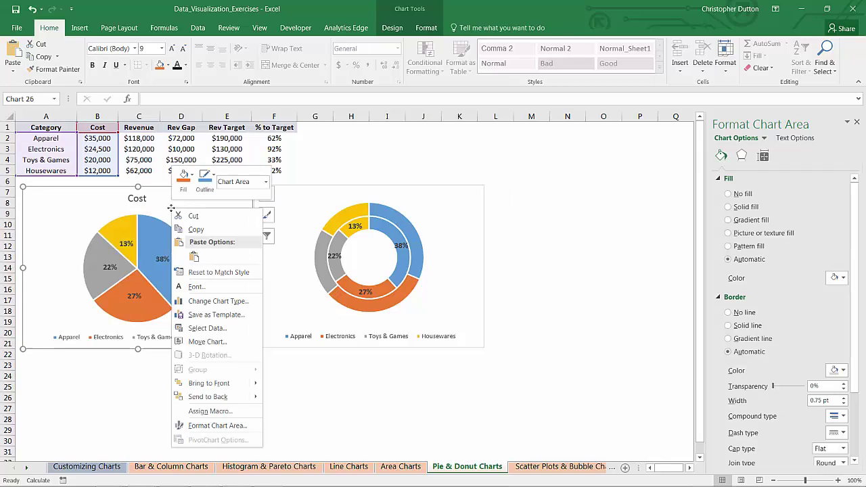
left_click(208, 328)
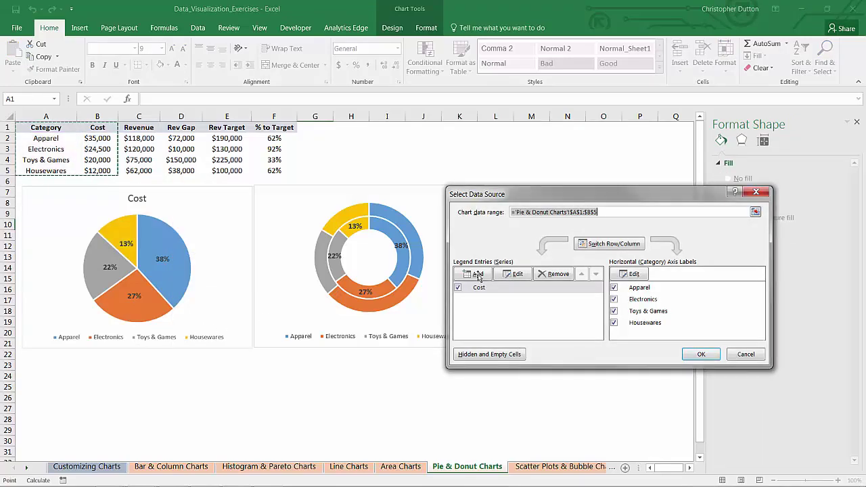
left_click(478, 274)
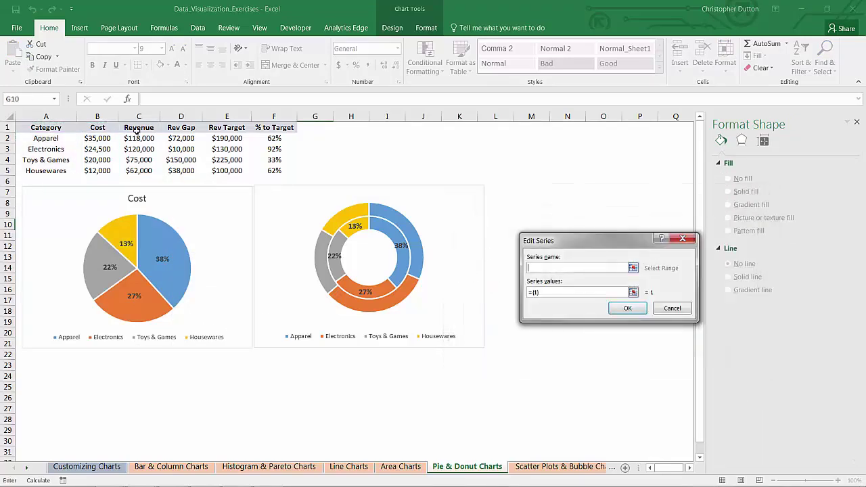
left_click(136, 130)
left_click(634, 291)
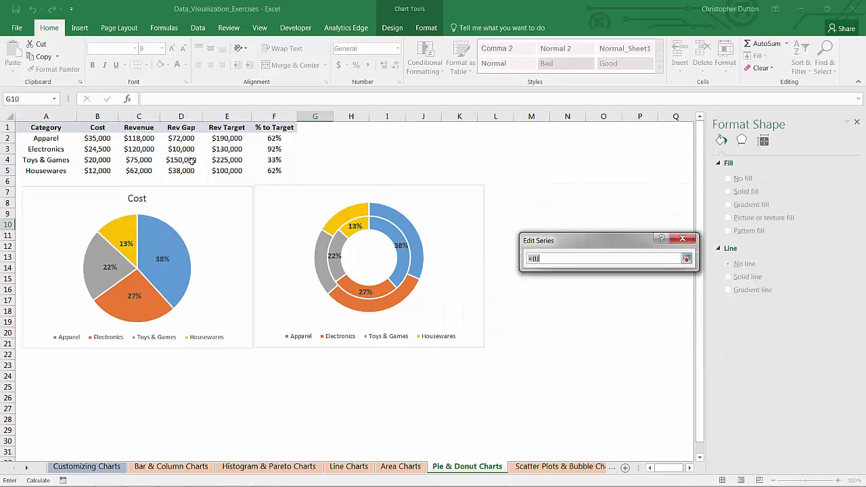
left_click_drag(143, 138, 143, 175)
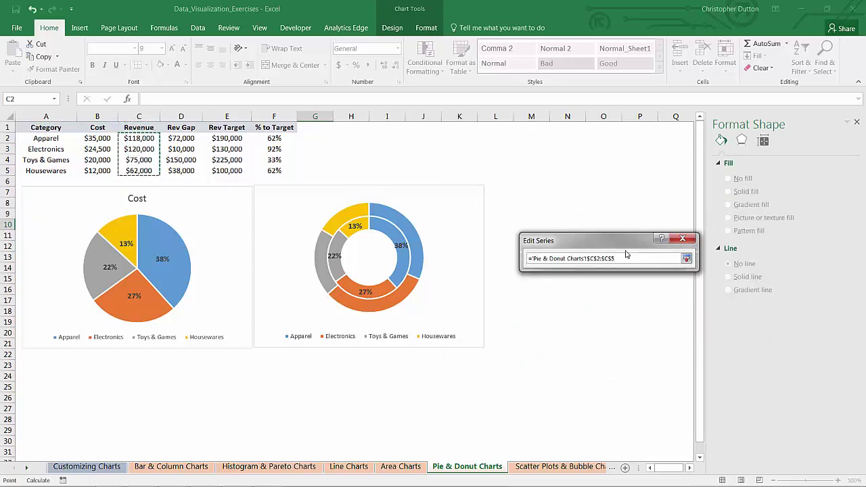
left_click(689, 264)
left_click(647, 318)
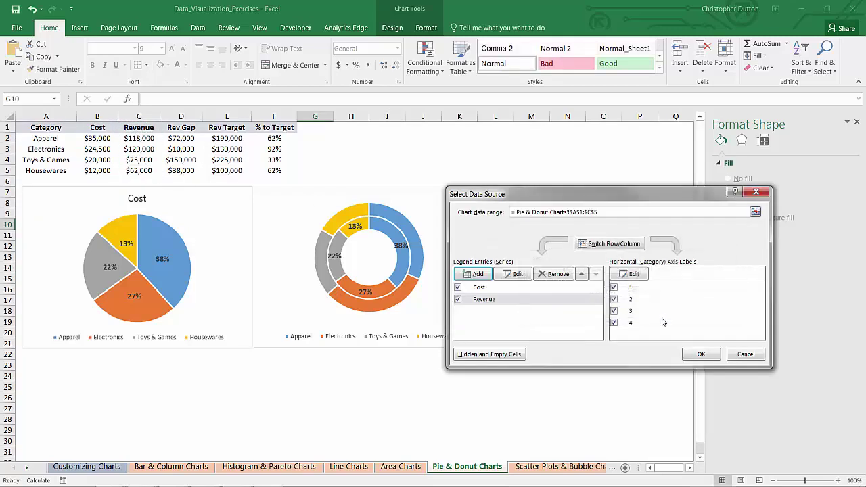
left_click(702, 359)
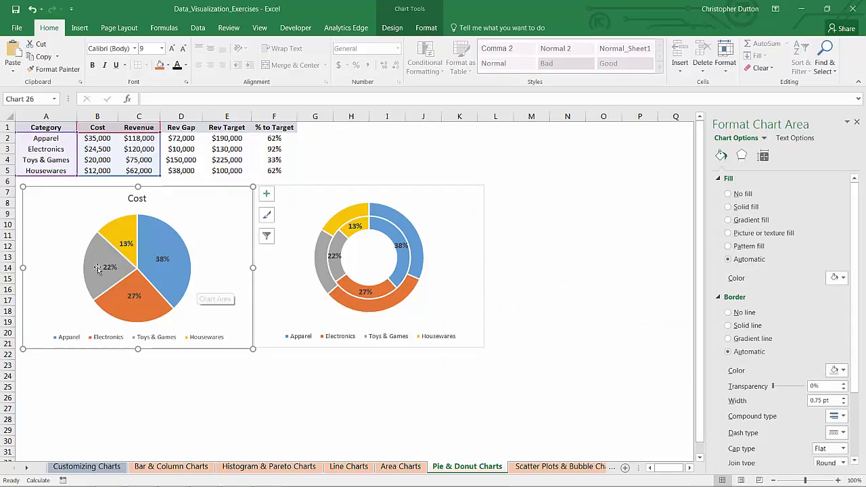
mouse_move(136, 269)
left_click(292, 377)
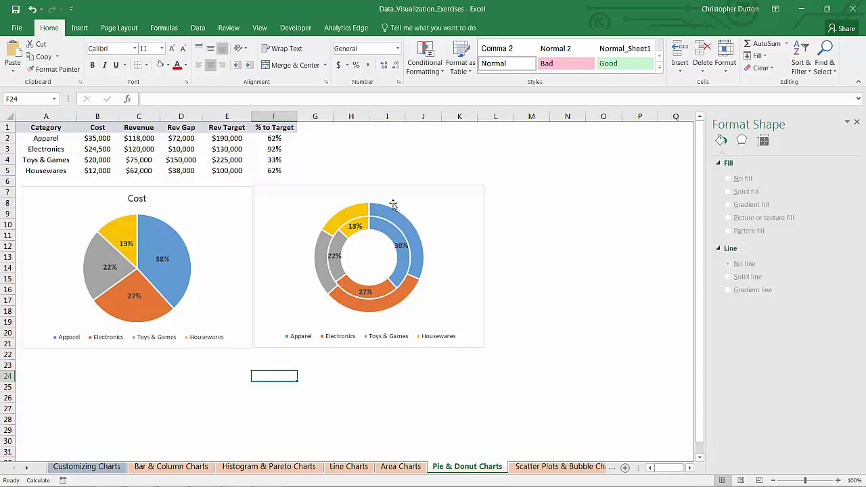
Make the inner ring's labels show the series name Cost instead of percentages
left_click(400, 244)
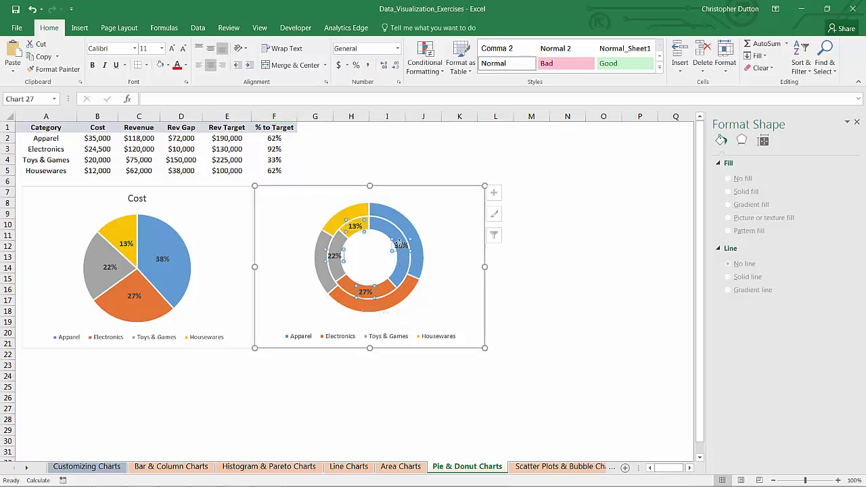
right_click(399, 242)
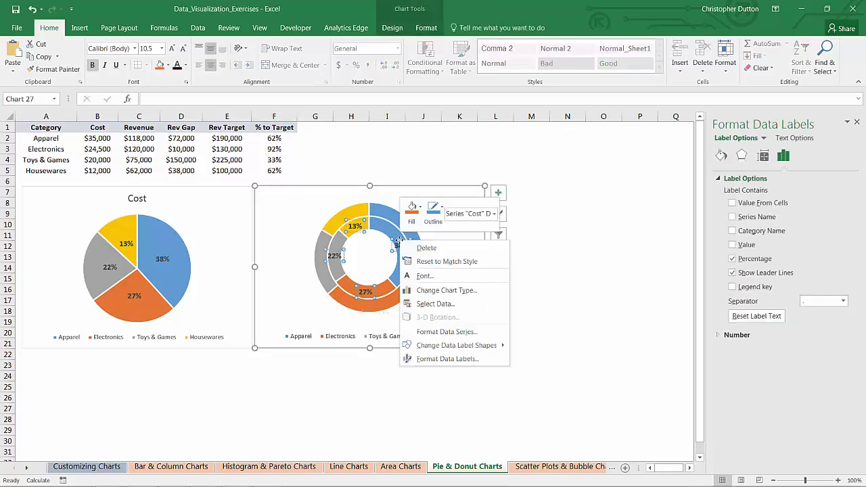
left_click(444, 359)
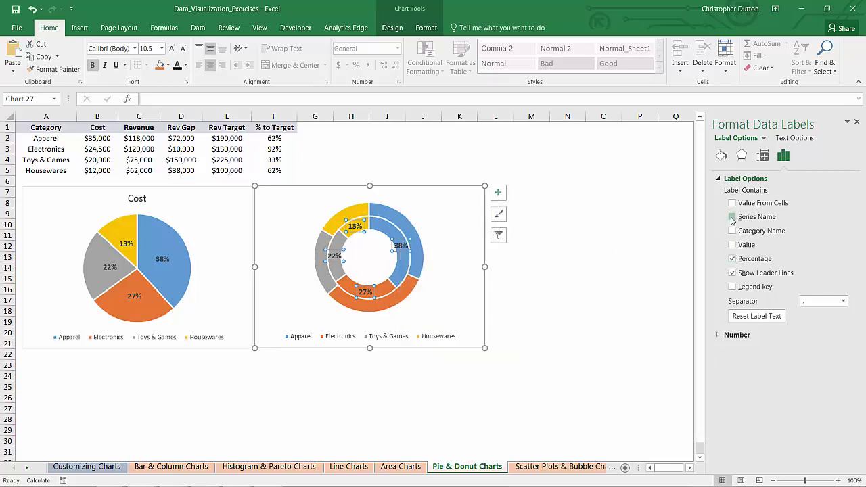
left_click(731, 218)
left_click(733, 259)
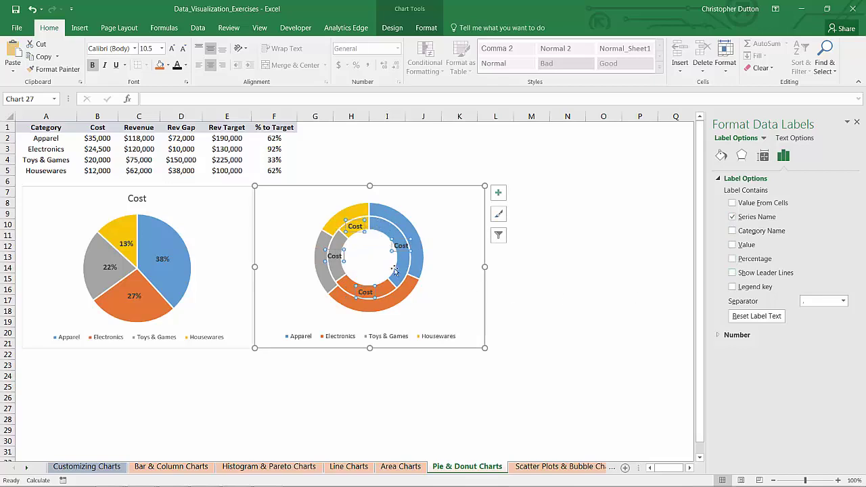
Add labels to the outer Revenue ring showing only the series name
left_click(401, 220)
right_click(401, 220)
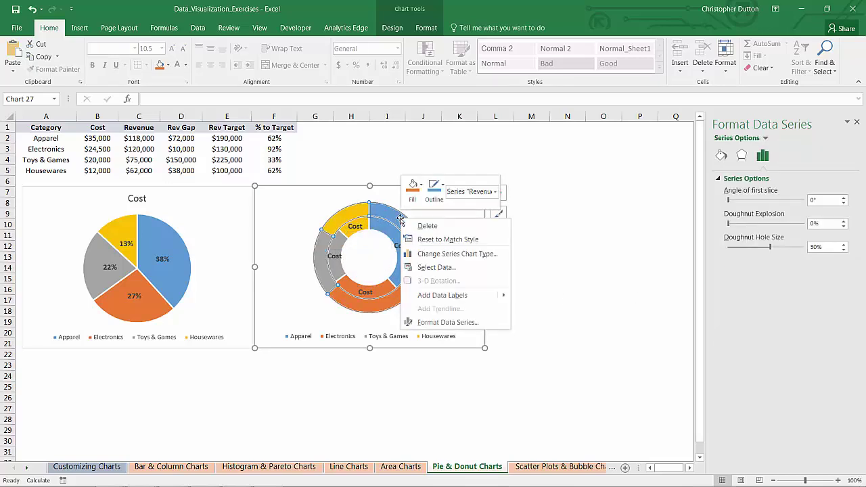
left_click(446, 297)
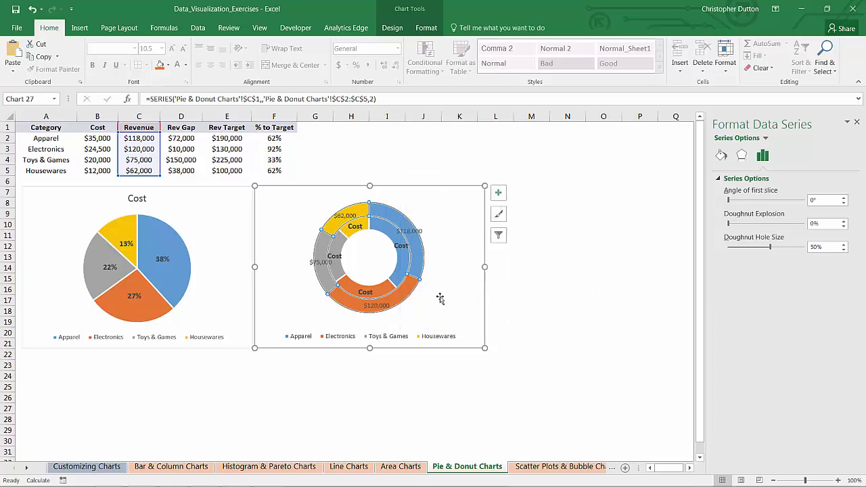
left_click(410, 230)
right_click(410, 230)
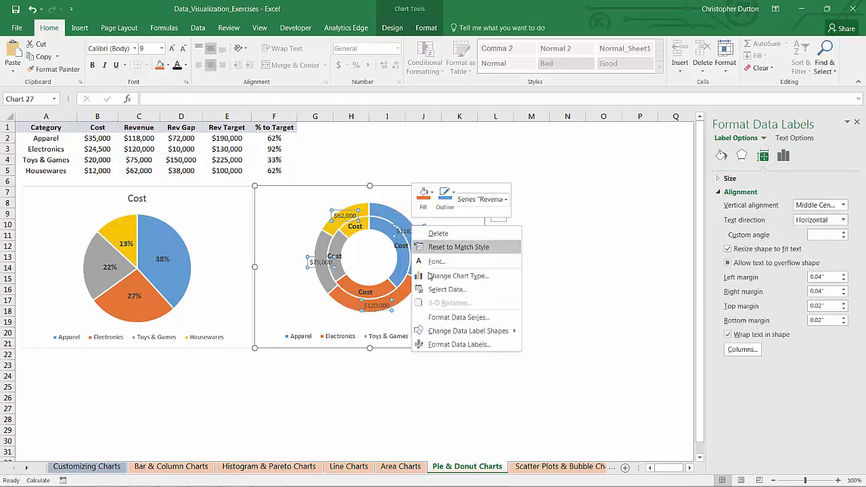
left_click(454, 342)
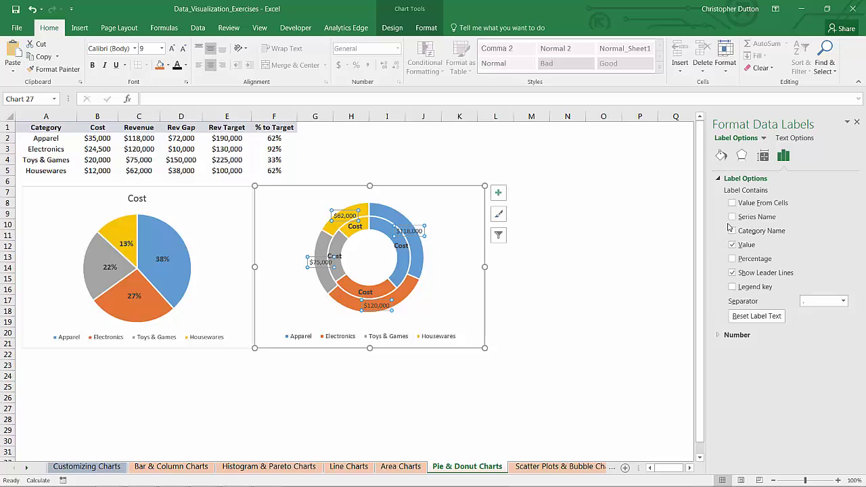
left_click(732, 217)
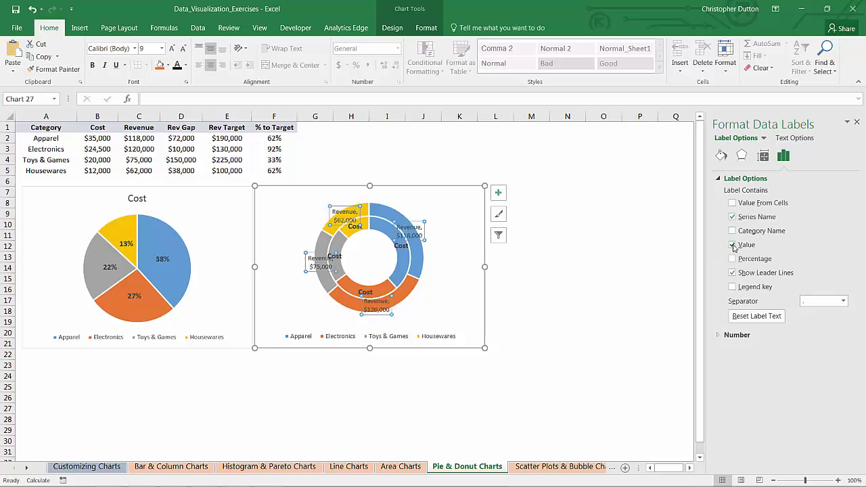
left_click(732, 245)
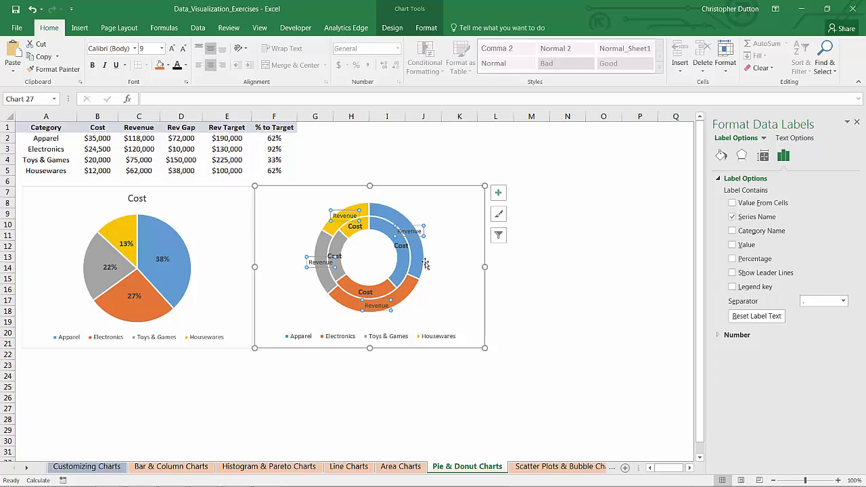
Make the Revenue labels bold at 10.5 pt
key("ctrl+b")
left_click(172, 49)
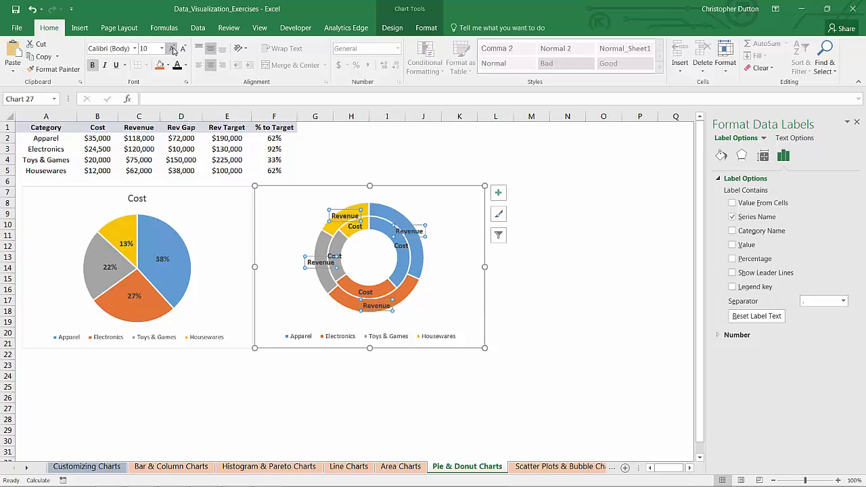
left_click(173, 50)
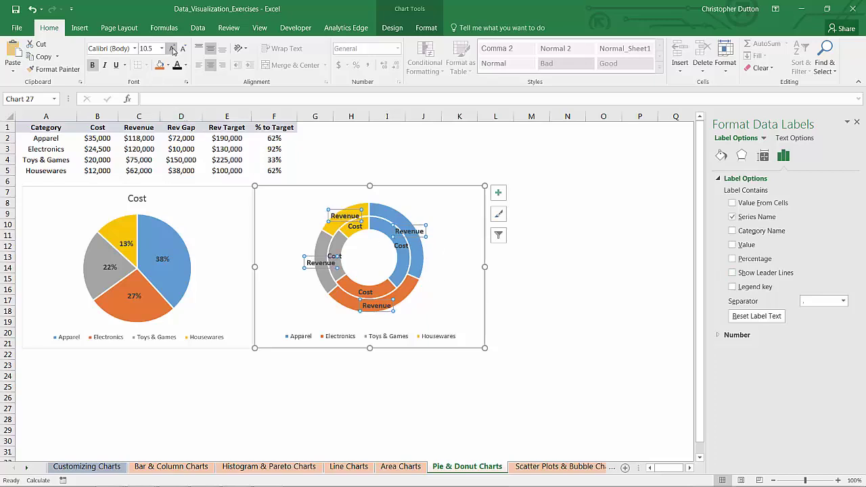
left_click(509, 299)
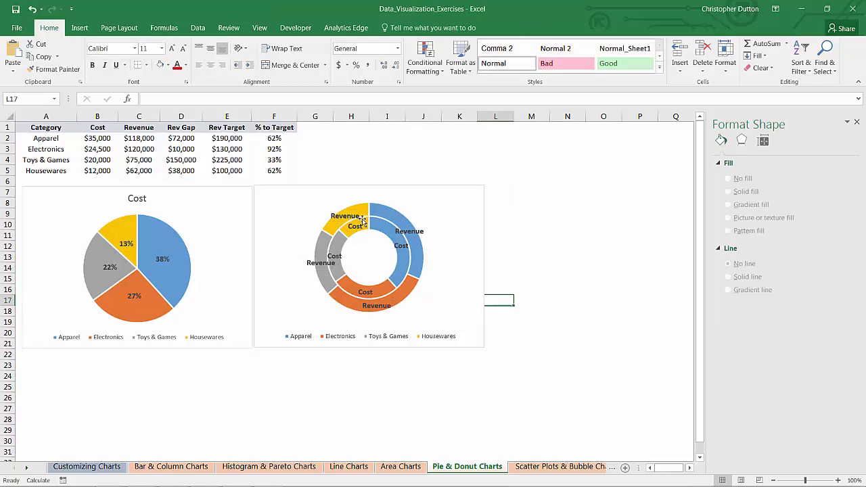
Reduce the doughnut hole size from 50% to 28% in Format Data Series
right_click(400, 271)
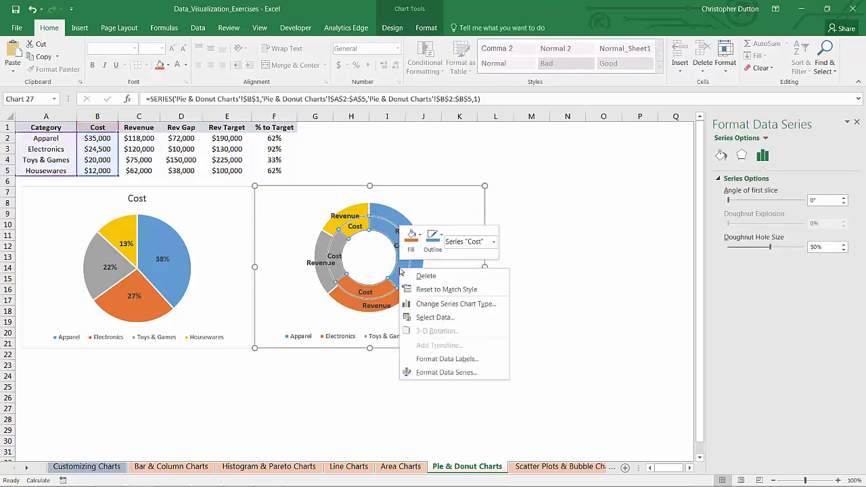
left_click(440, 373)
left_click_drag(770, 251, 758, 254)
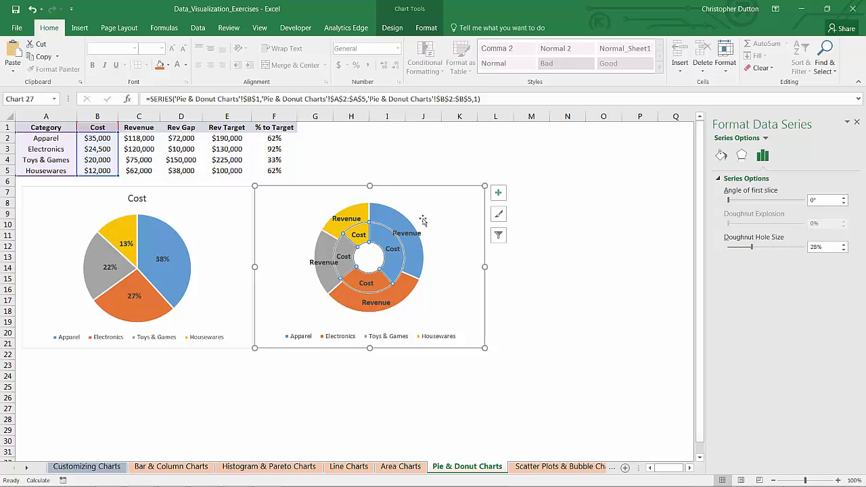
Delete the Cost labels on the yellow, grey and orange slices
left_click(356, 234)
left_click(358, 234)
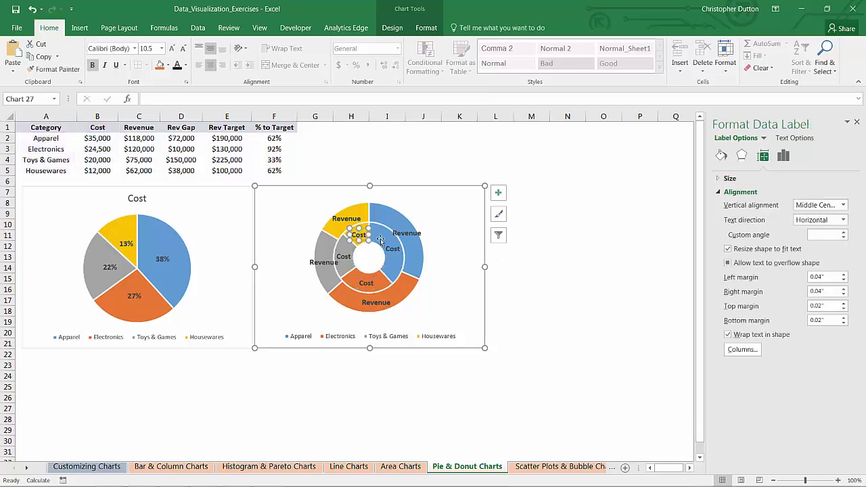
key("Delete")
left_click(345, 253)
left_click(346, 252)
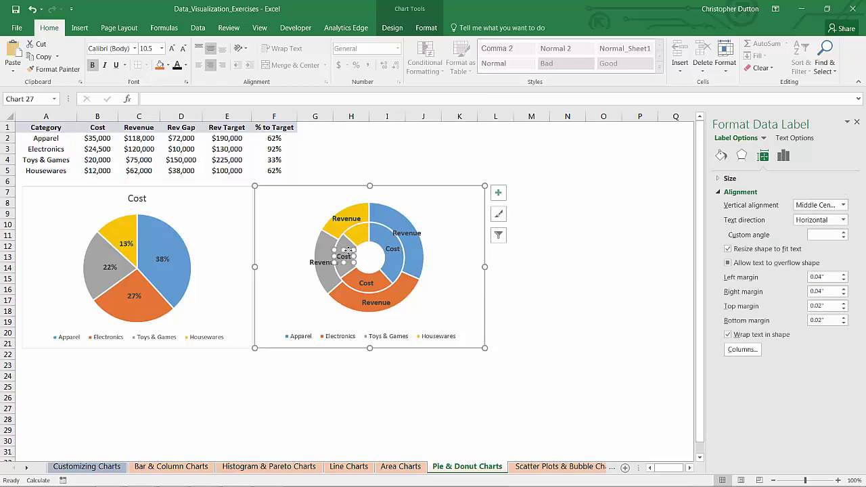
key("Delete")
left_click(366, 279)
left_click(367, 278)
key("Delete")
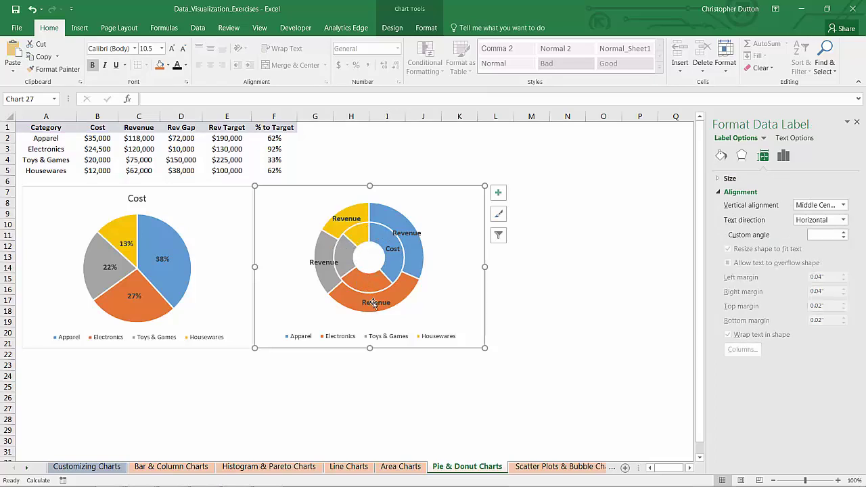
Delete the Revenue labels on the orange, grey and yellow slices
left_click(379, 298)
left_click(380, 296)
key("Delete")
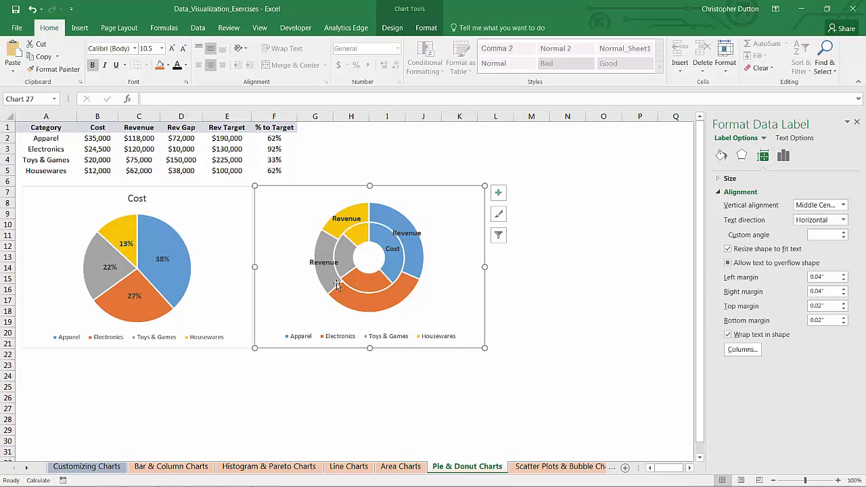
left_click(326, 259)
left_click(328, 256)
key("Delete")
left_click(345, 217)
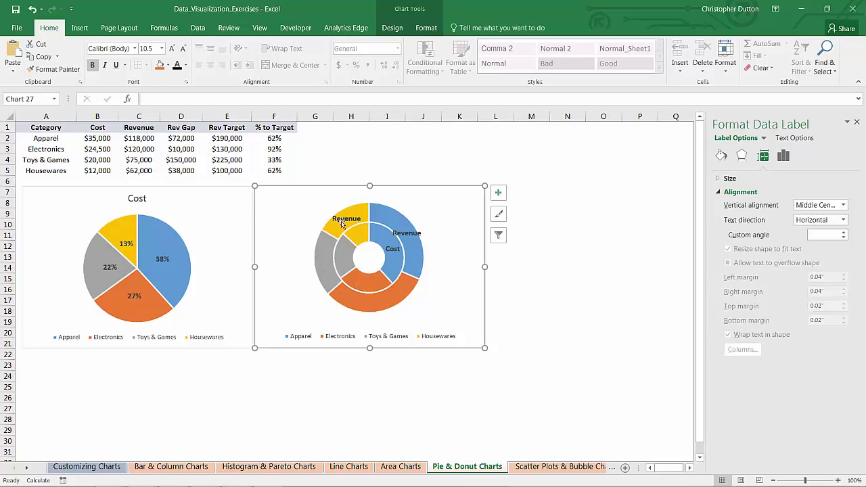
left_click(347, 214)
key("Delete")
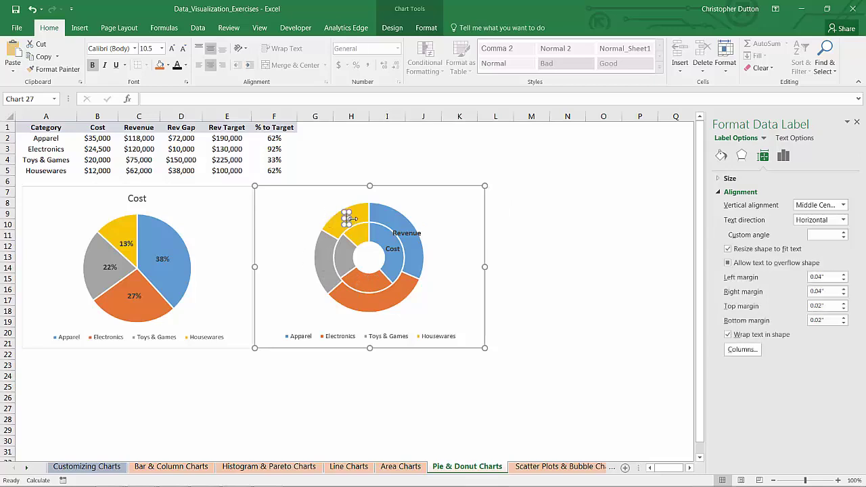
Drag the plot area's corners outward and enlarge the chart so the rings fill it
left_click(423, 269)
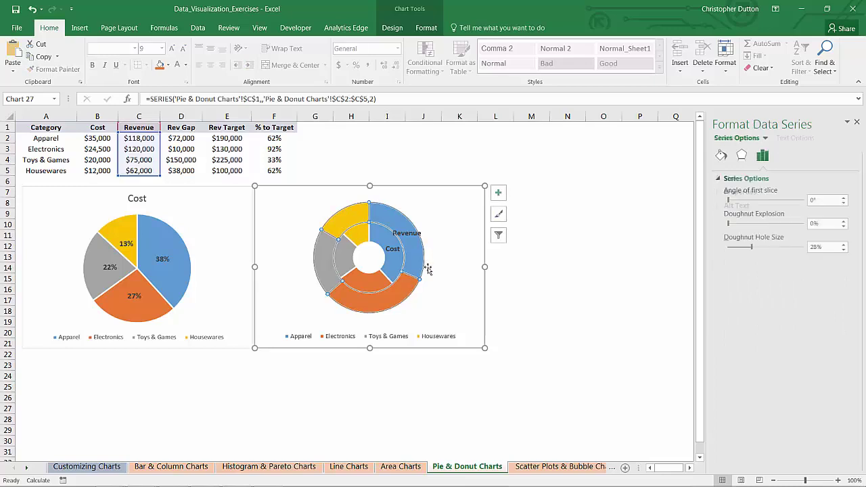
left_click(416, 305)
left_click(419, 308)
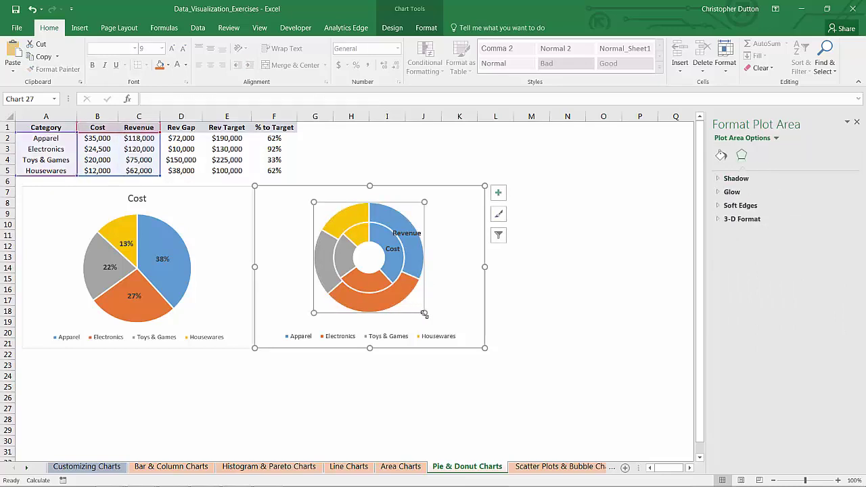
left_click_drag(426, 316, 440, 325)
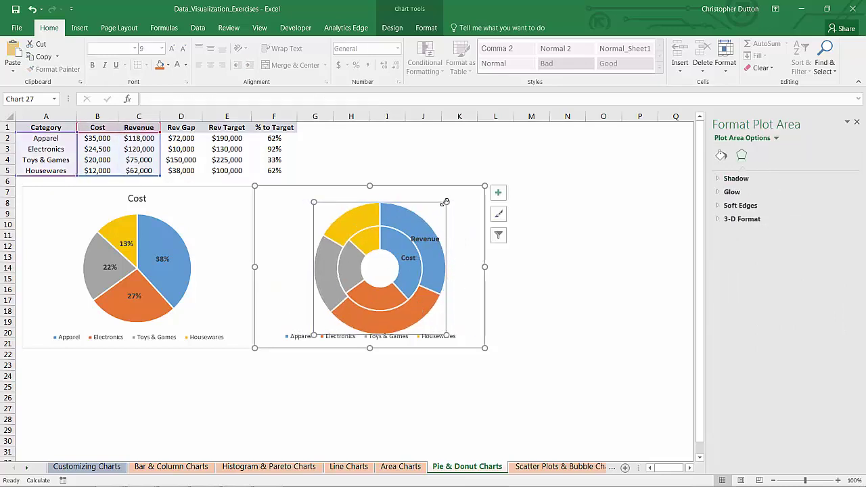
left_click_drag(446, 202, 459, 192)
left_click_drag(314, 192, 300, 185)
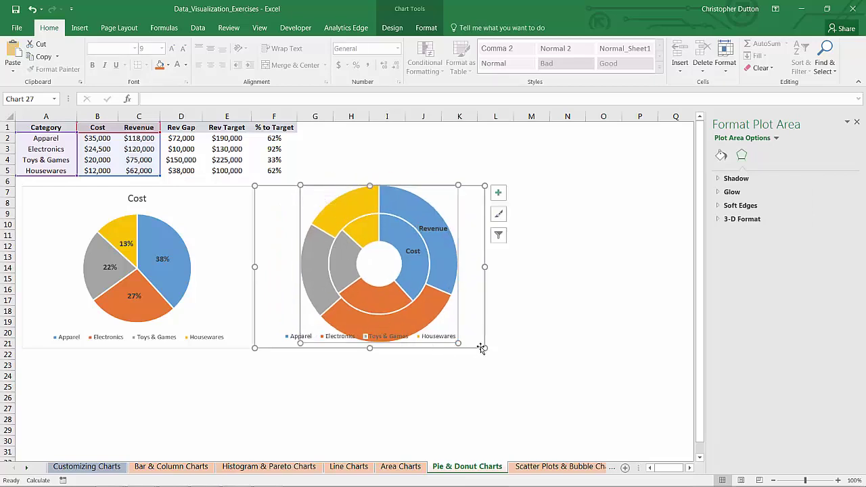
mouse_move(485, 347)
left_mouse_down()
mouse_move(510, 372)
mouse_move(468, 349)
left_mouse_up()
left_click(458, 348)
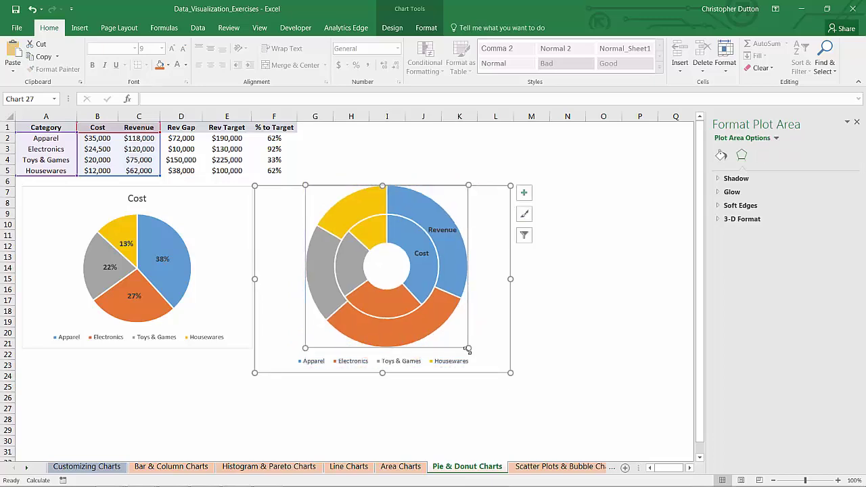
Give the Apparel Revenue slice a solid blue fill with 50% transparency
mouse_move(443, 257)
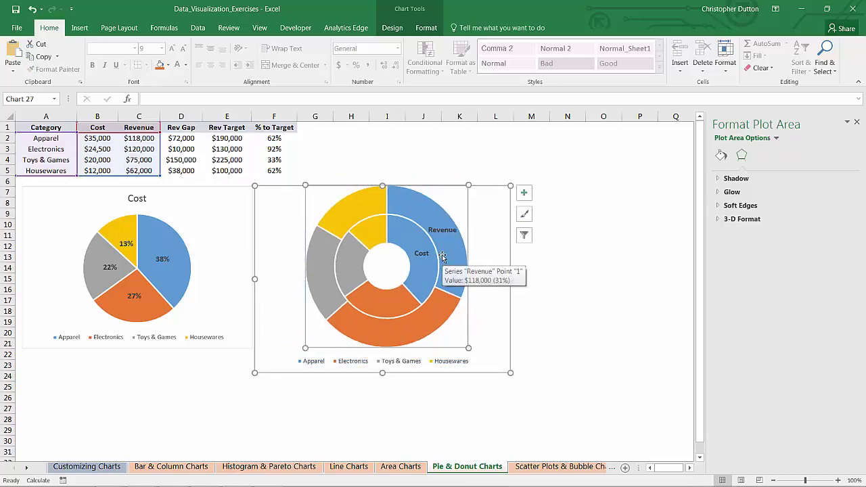
left_click(423, 274)
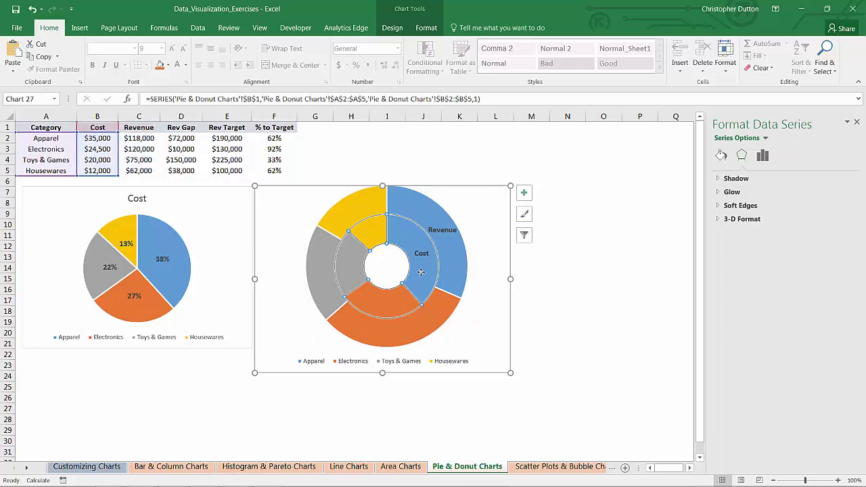
left_click(412, 233)
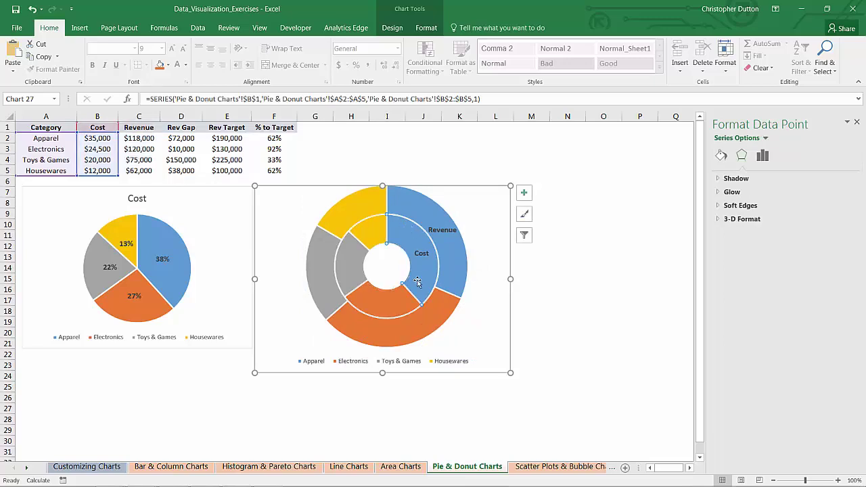
left_click(405, 205)
left_click(405, 205)
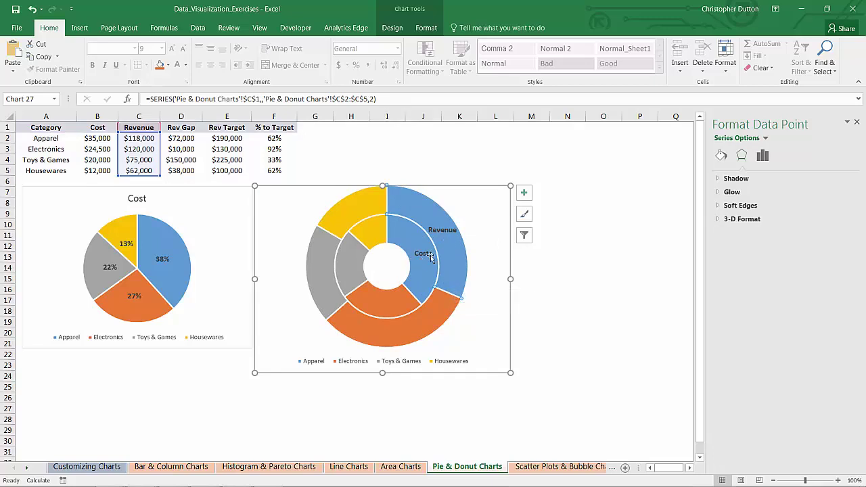
left_click(722, 156)
left_click(728, 207)
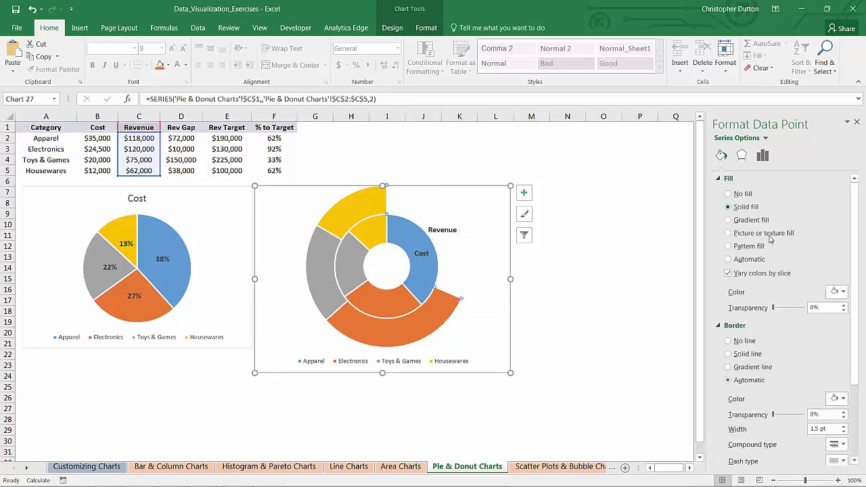
left_click(837, 292)
left_click(815, 318)
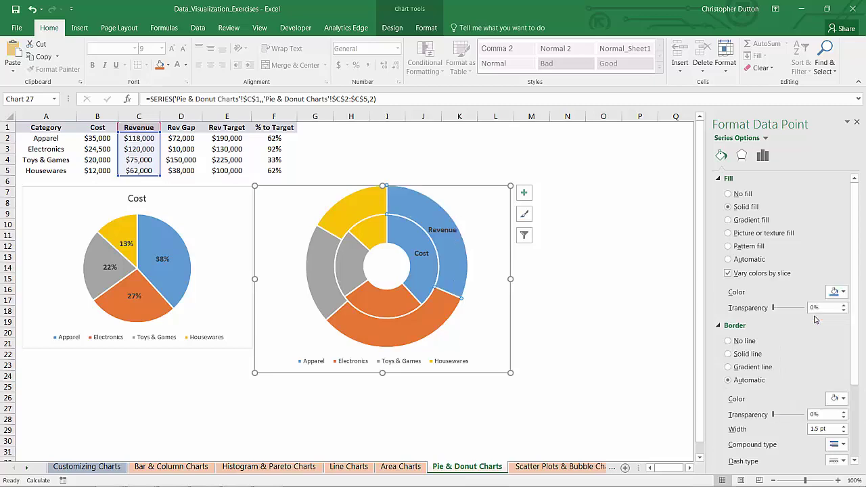
left_click(814, 308)
type("50")
key("Return")
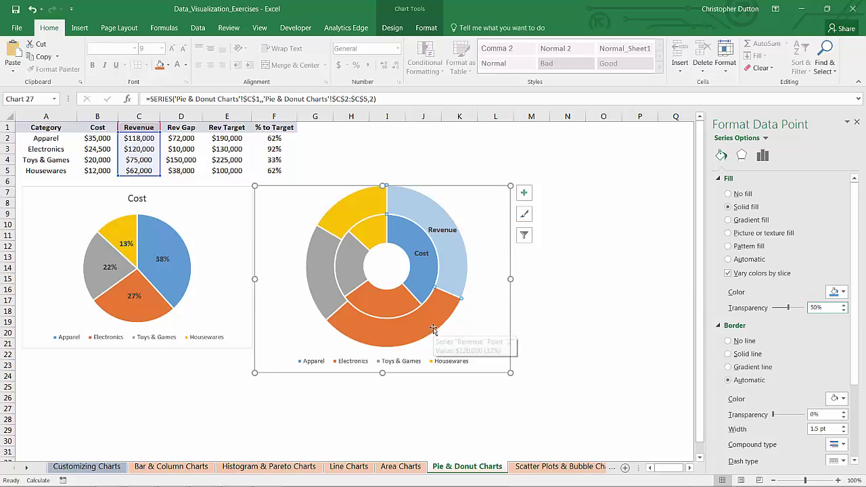
Fill the Electronics Revenue slice orange and Toys & Games grey, both 50% transparent
left_click(404, 328)
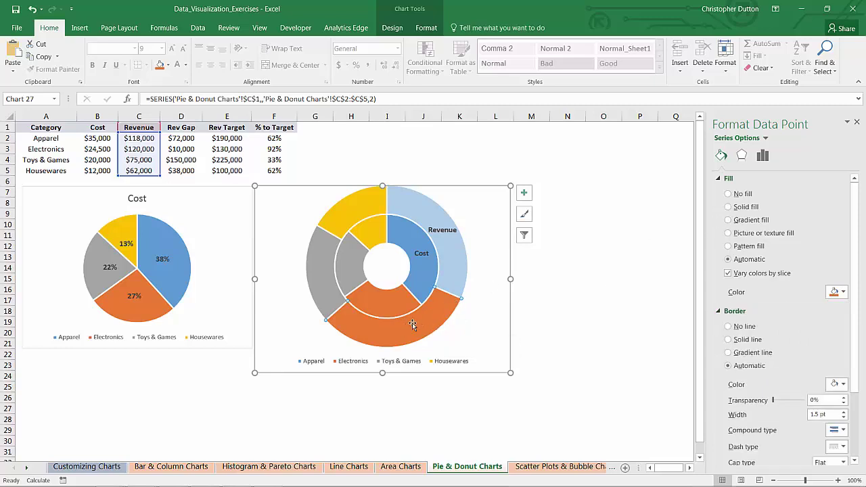
left_click(728, 207)
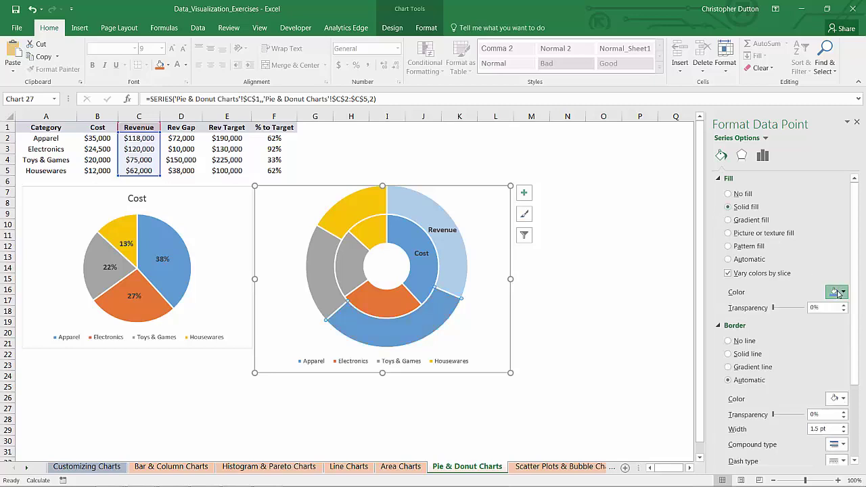
left_click(839, 293)
left_click(823, 318)
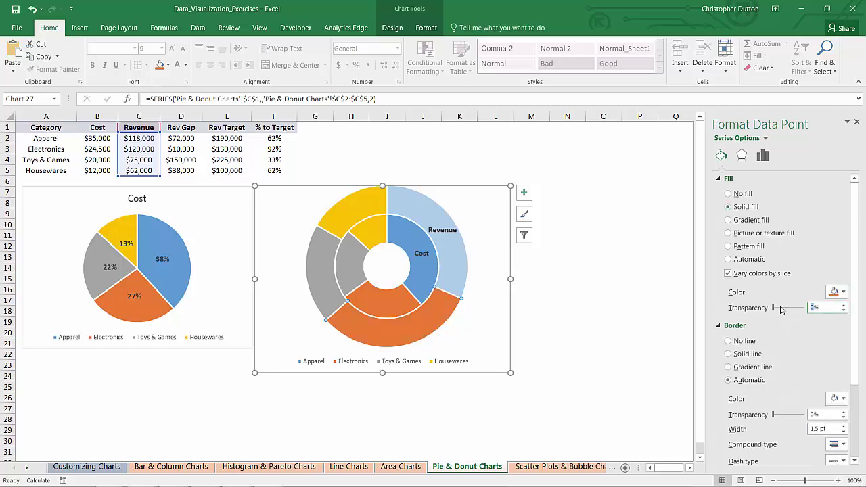
key("ctrl+z")
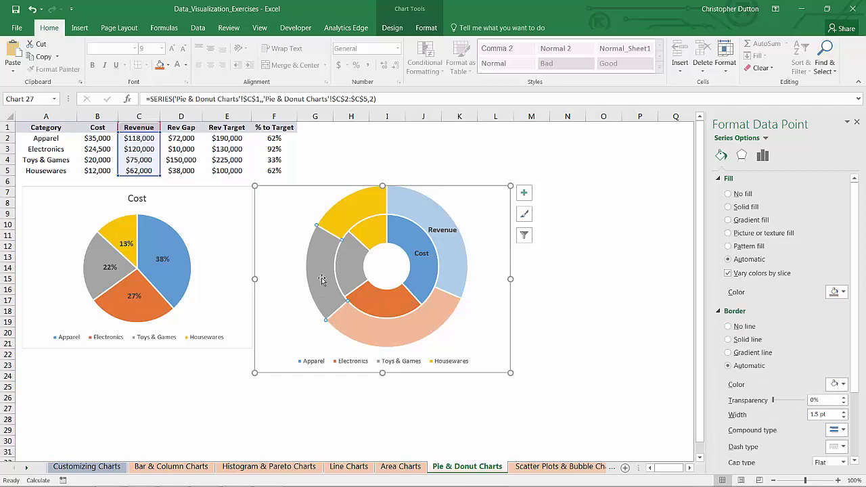
left_click(730, 207)
left_click(838, 292)
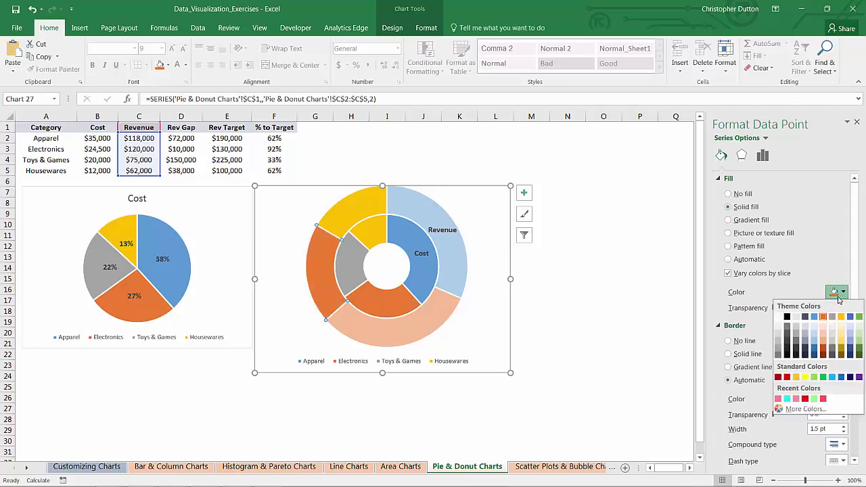
left_click(833, 318)
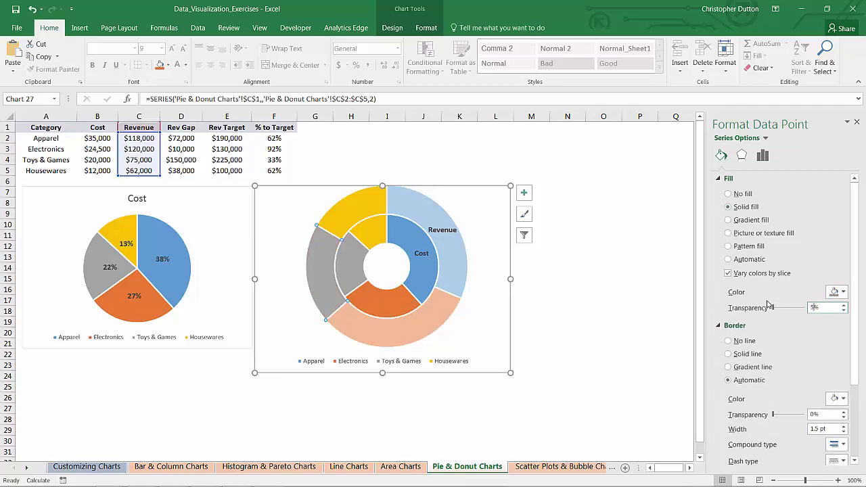
key("ctrl+z")
key("ctrl+z")
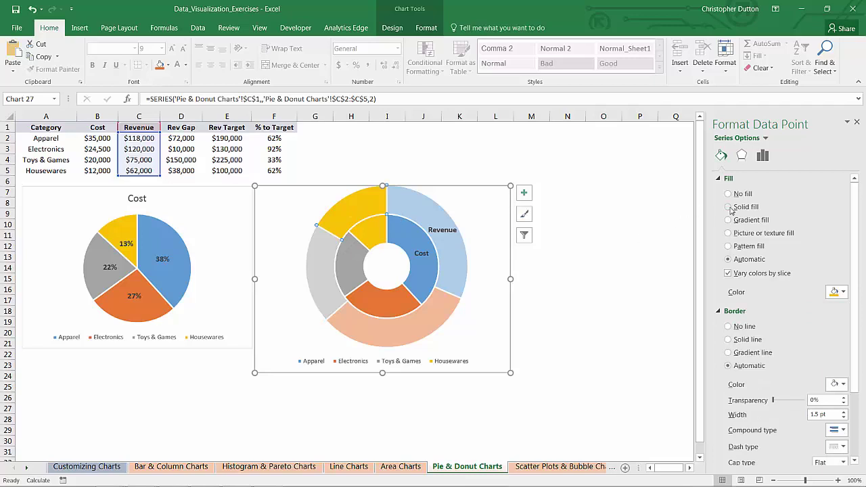
Fill the Housewares Revenue slice gold at 50% transparency
left_click(731, 207)
left_click(835, 291)
left_click(843, 317)
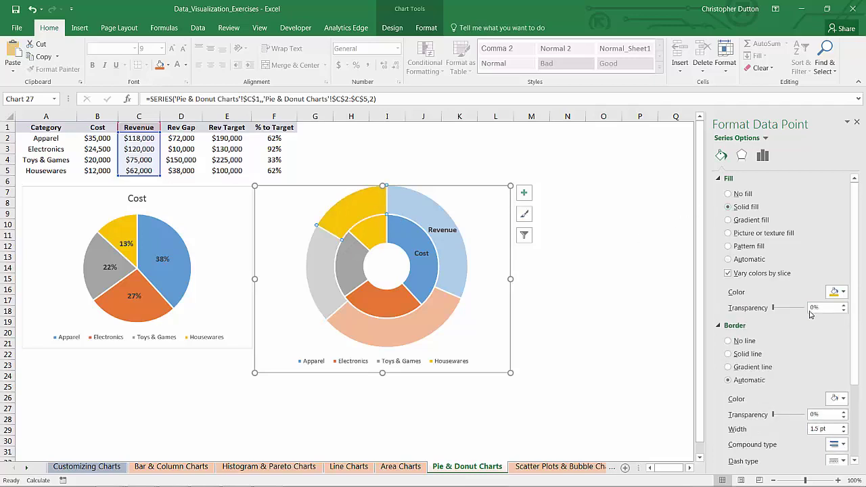
type("50")
key("Return")
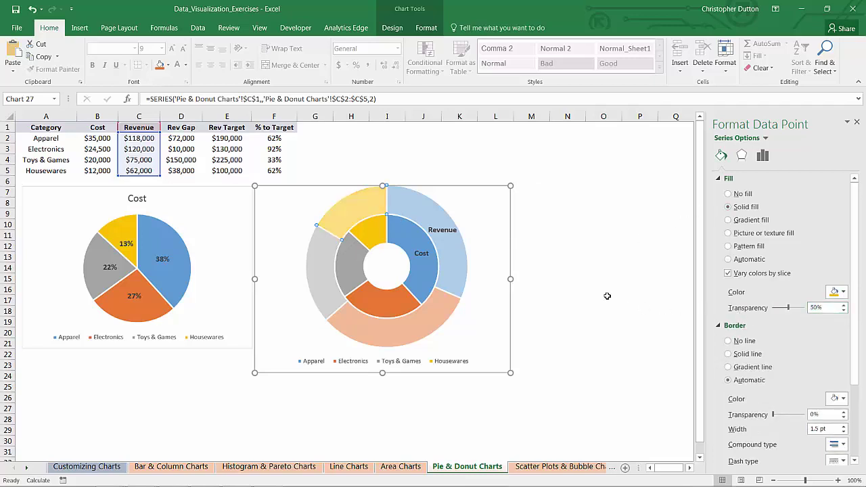
left_click(604, 299)
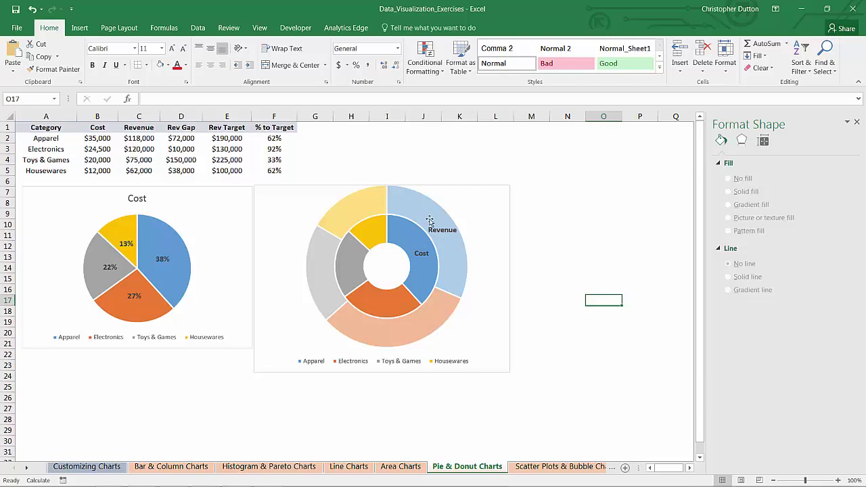
Drag the Revenue/Cost doughnut chart up and right beside the data table, then deselect it
mouse_move(410, 227)
left_click(443, 192)
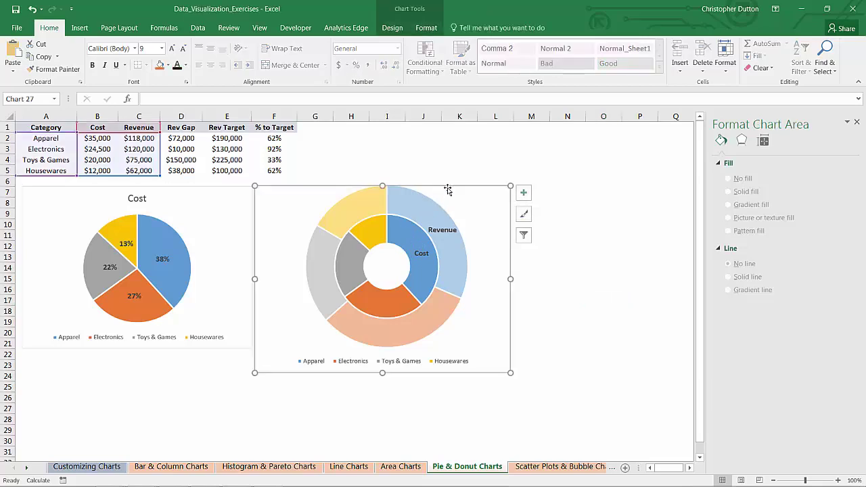
left_click(438, 192)
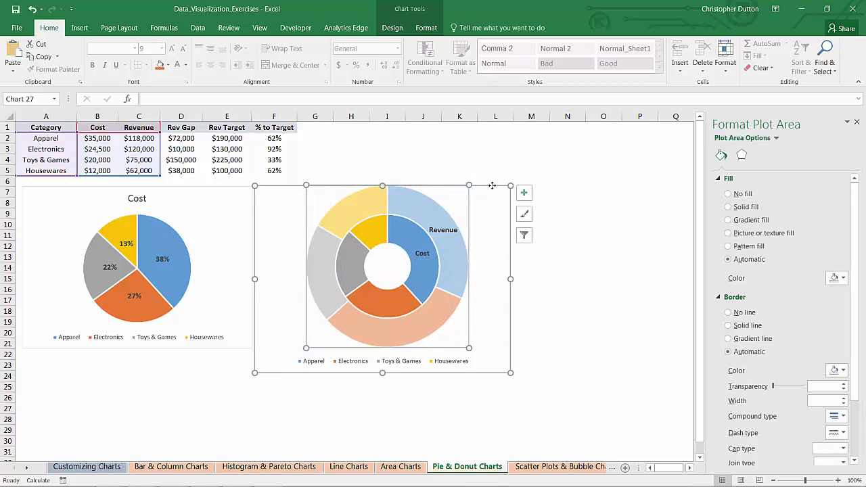
left_click_drag(492, 185, 547, 132)
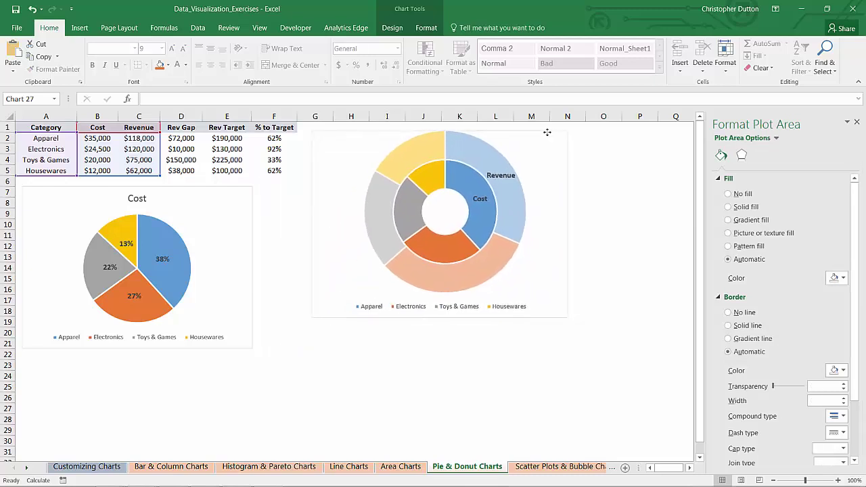
left_click(347, 360)
left_click(352, 375)
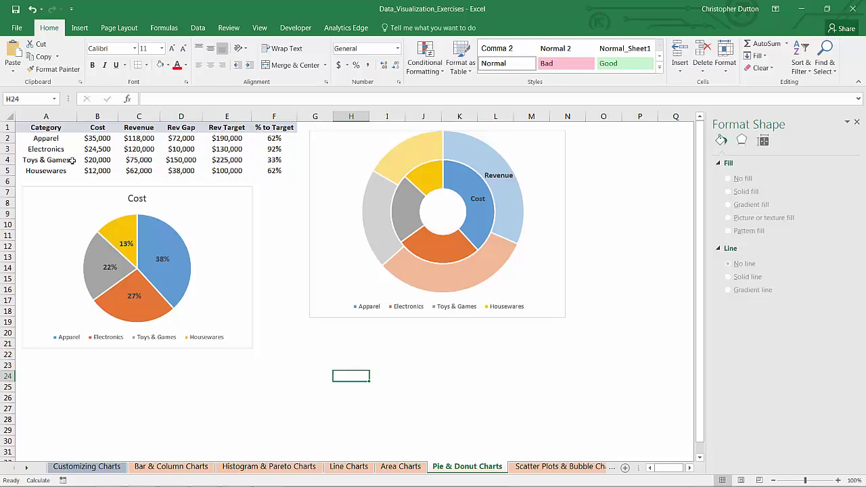
Insert a doughnut chart from A1:A5 plus the Revenue, Rev Gap and Rev Target columns C1:E5
left_click_drag(44, 128, 40, 172)
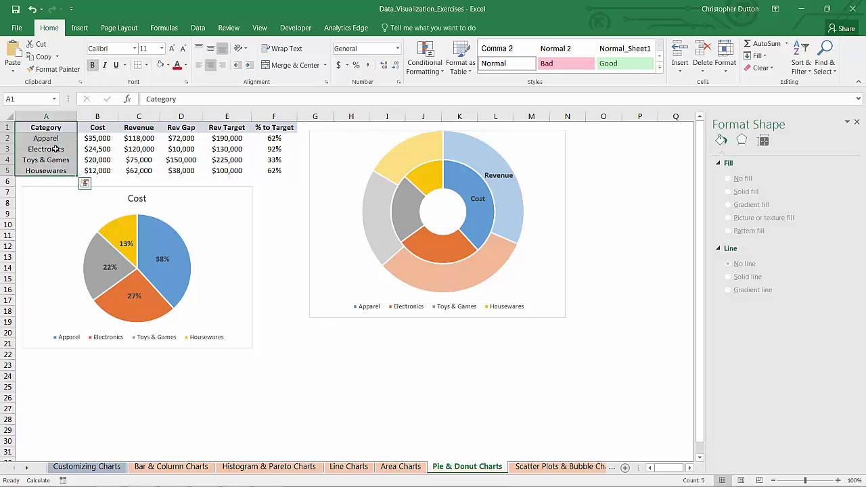
left_click_drag(142, 128, 225, 171)
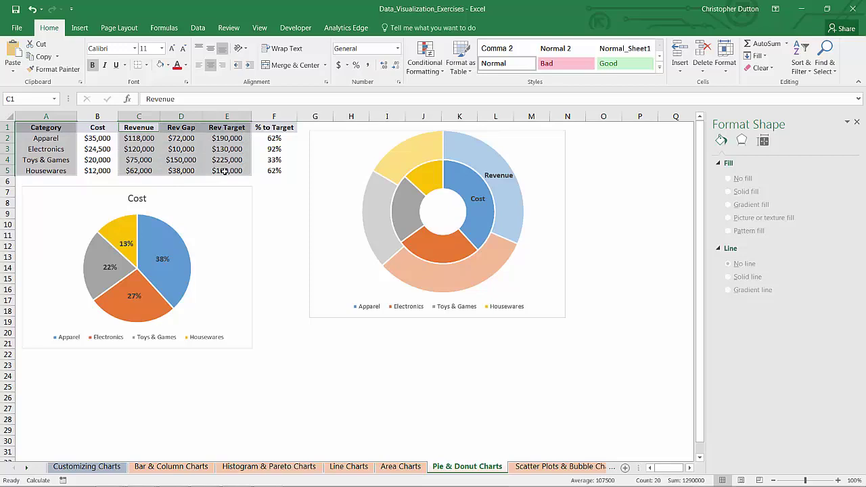
left_click(84, 33)
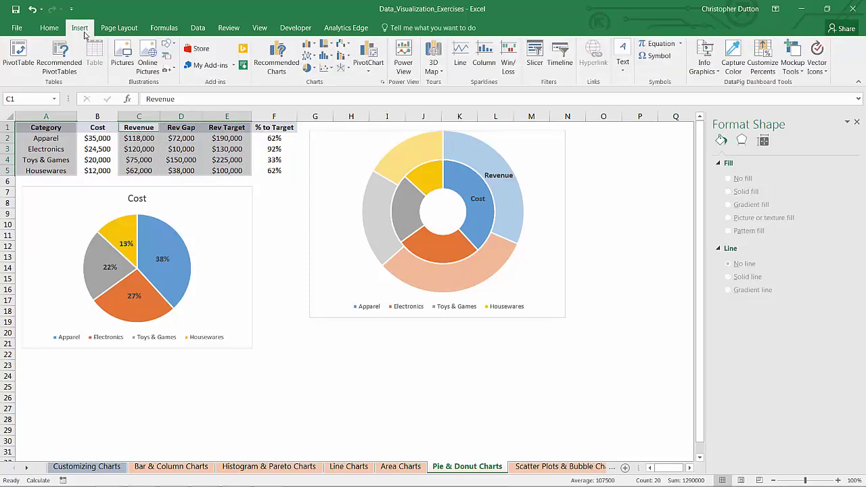
left_click(309, 67)
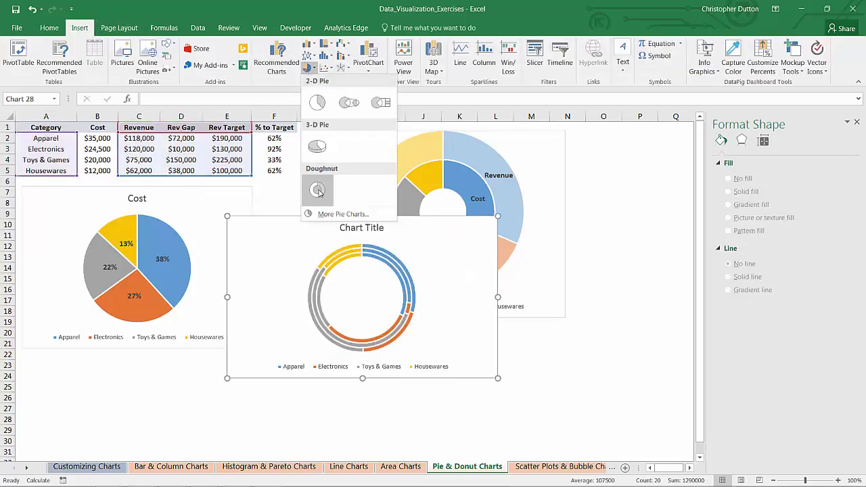
left_click(319, 191)
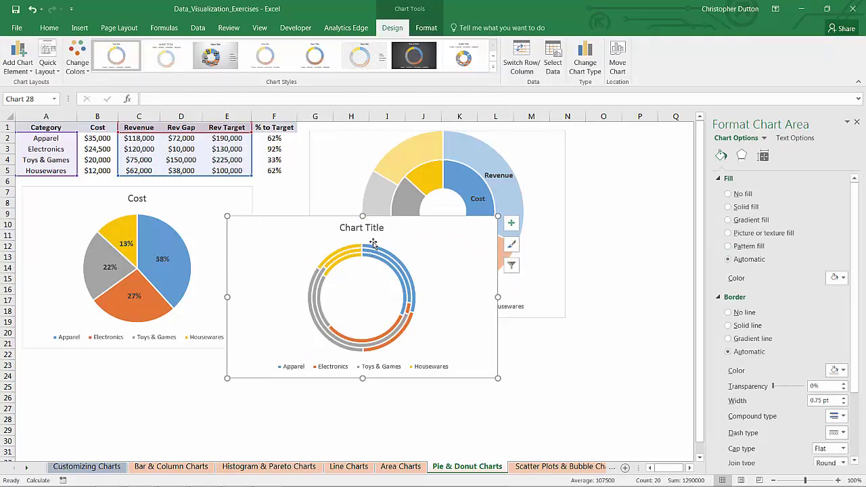
Delete the new doughnut chart's title and legend
left_click(380, 228)
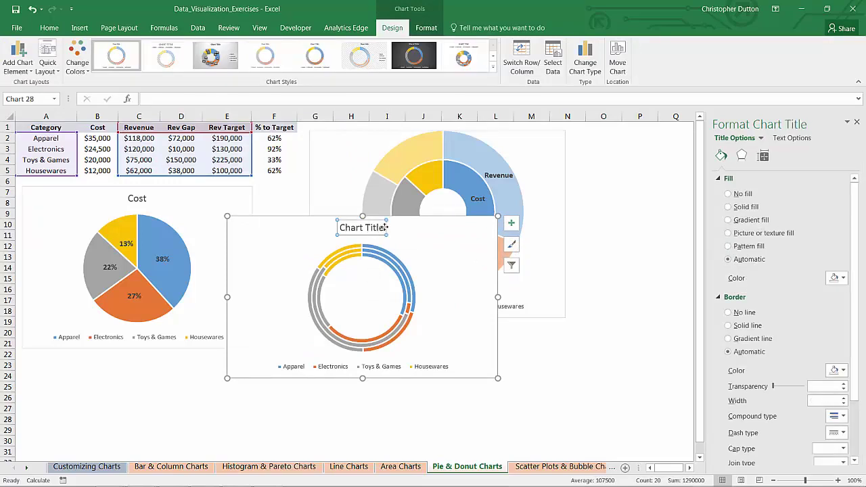
key("Delete")
left_click(373, 367)
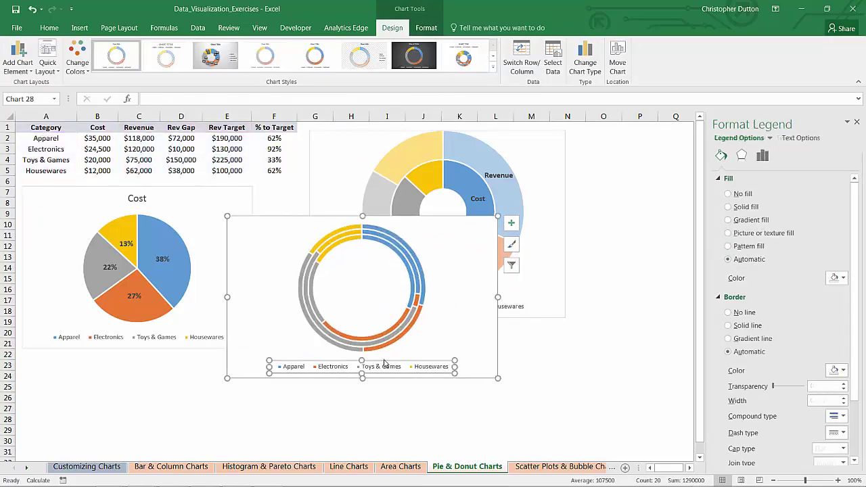
key("Delete")
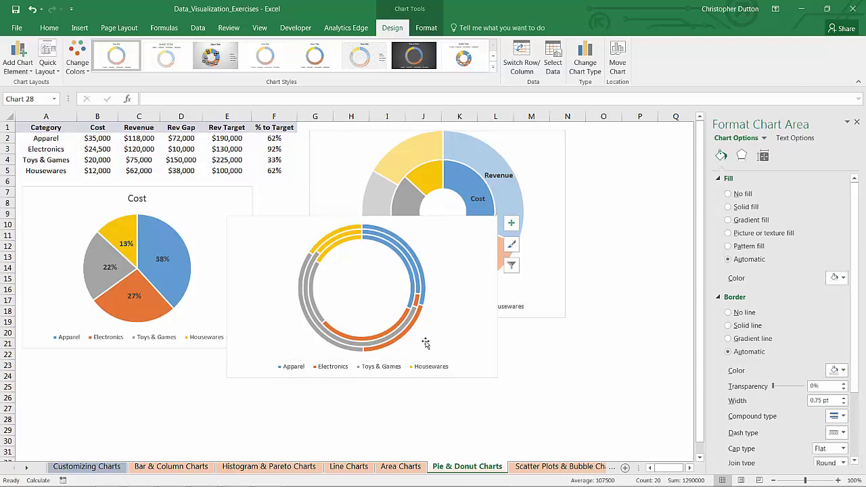
right_click(412, 263)
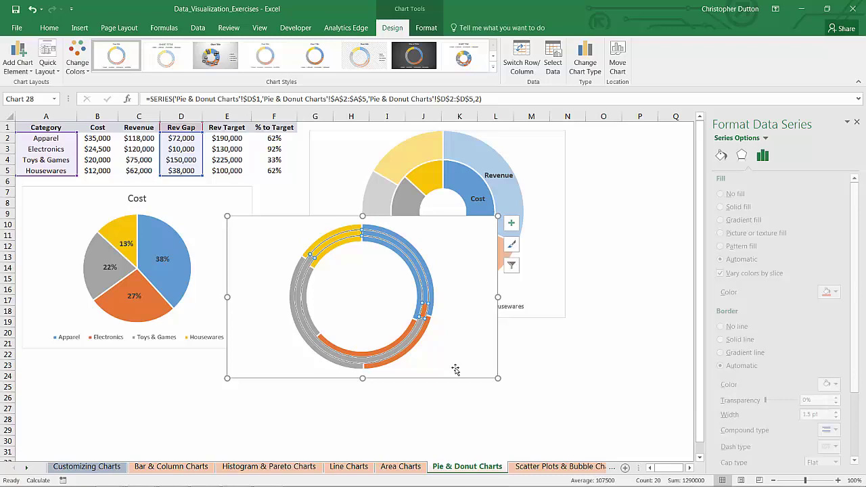
Shrink the doughnut hole to 21% and move the chart below the other doughnut
left_click_drag(787, 247, 741, 255)
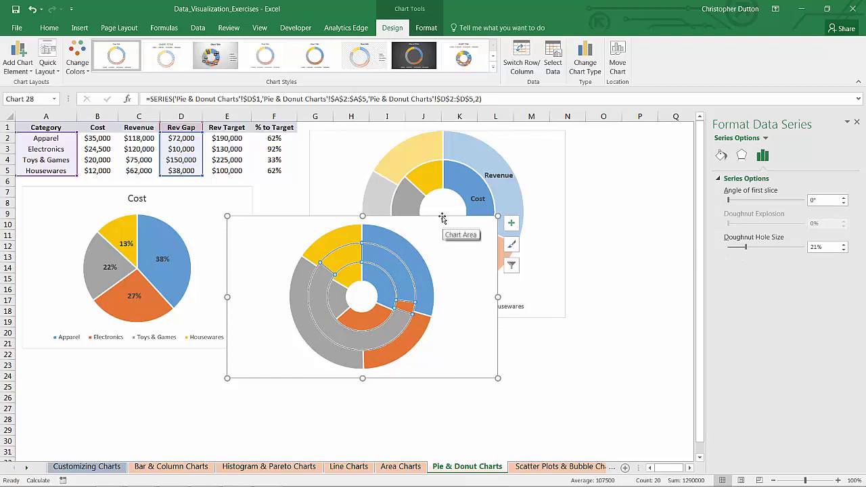
left_click_drag(443, 226, 477, 333)
scroll(561, 317, "down", 3)
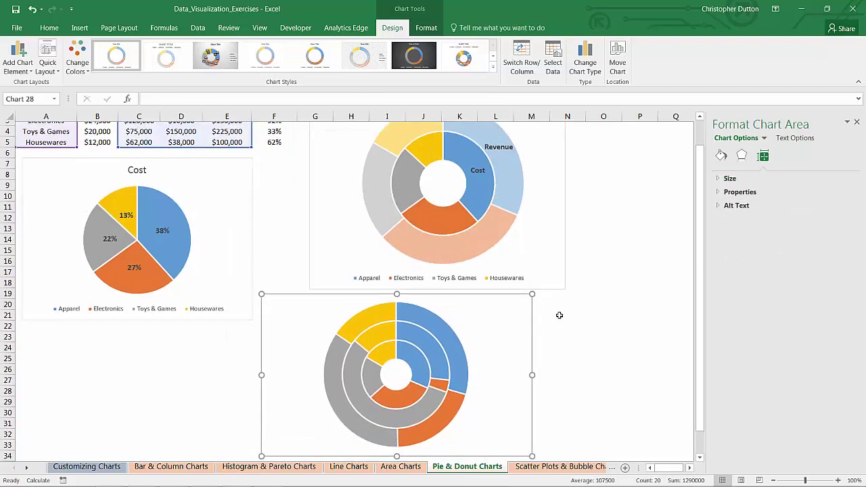
scroll(462, 268, "up", 3)
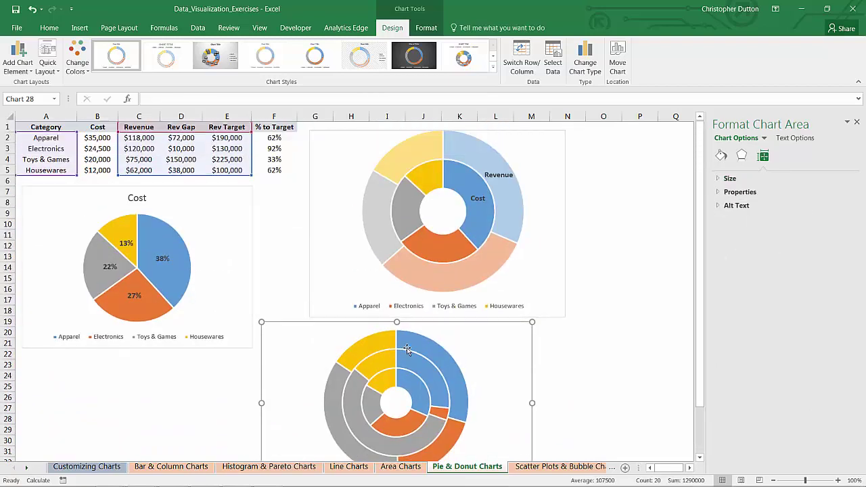
Select the Rev Gap, inner Revenue and outer Rev Target rings in turn to check them
left_click(412, 366)
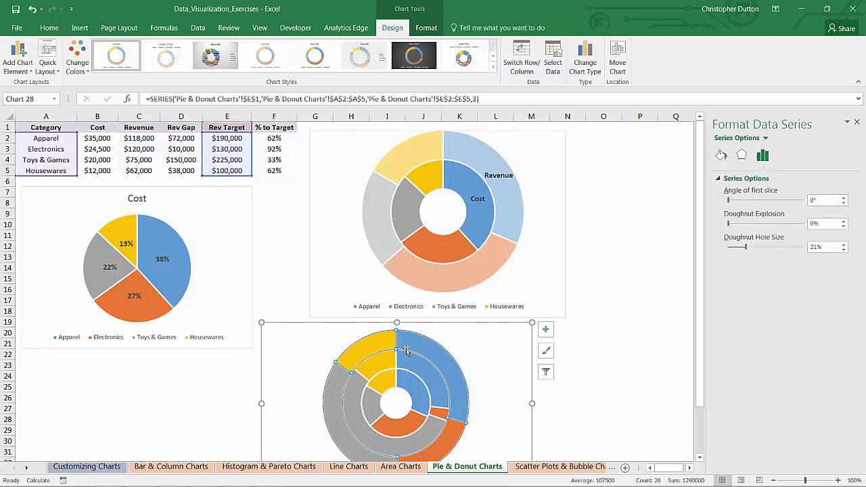
left_click(410, 365)
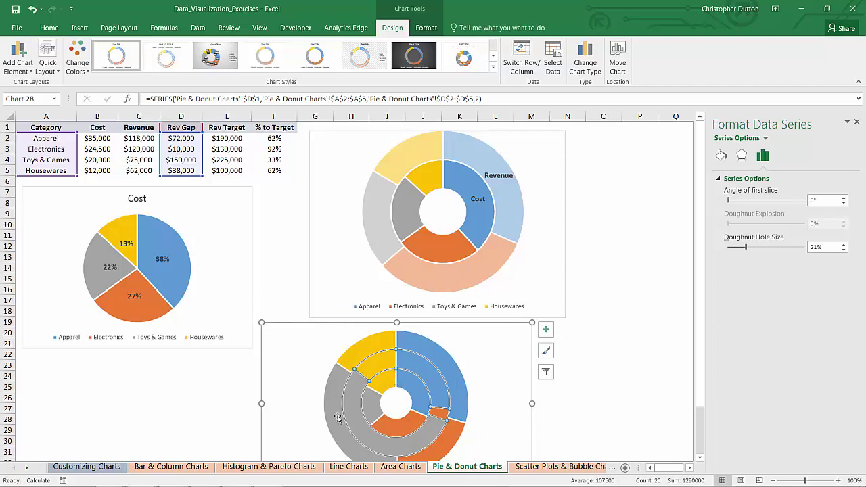
left_click(404, 393)
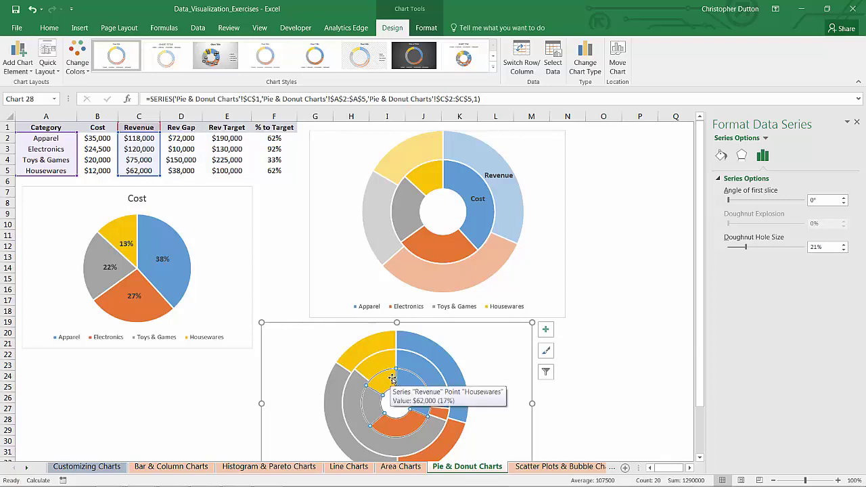
left_click(431, 350)
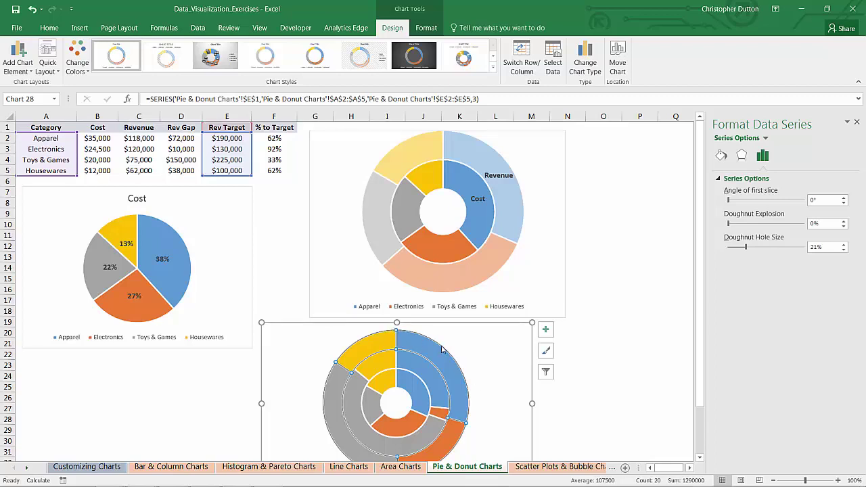
mouse_move(462, 416)
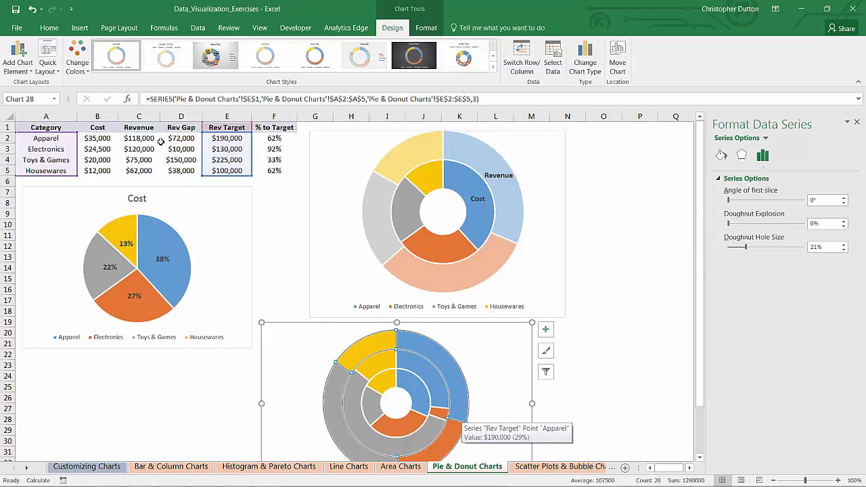
mouse_move(436, 444)
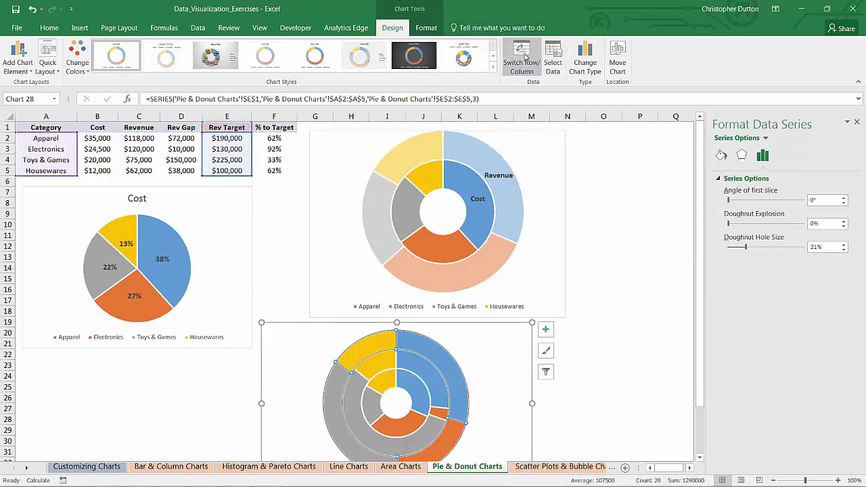
Switch rows and columns so each ring is one category, then select the outer Housewares ring
left_click(525, 57)
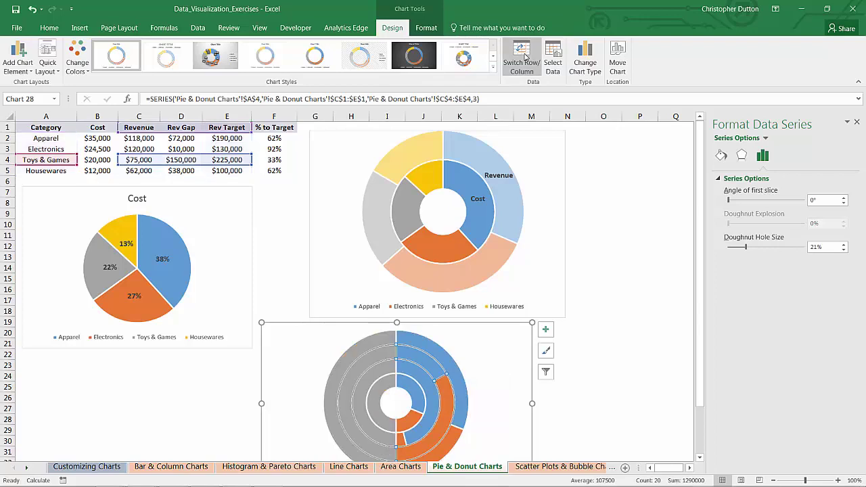
left_click(430, 353)
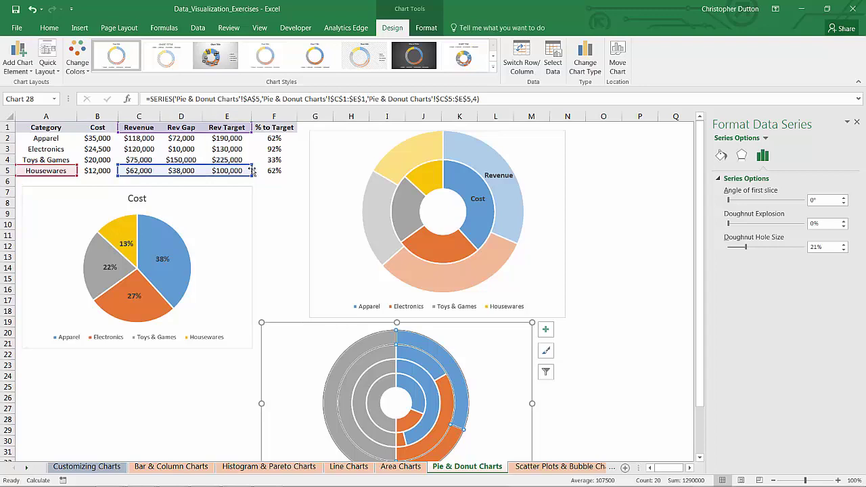
scroll(541, 350, "down", 2)
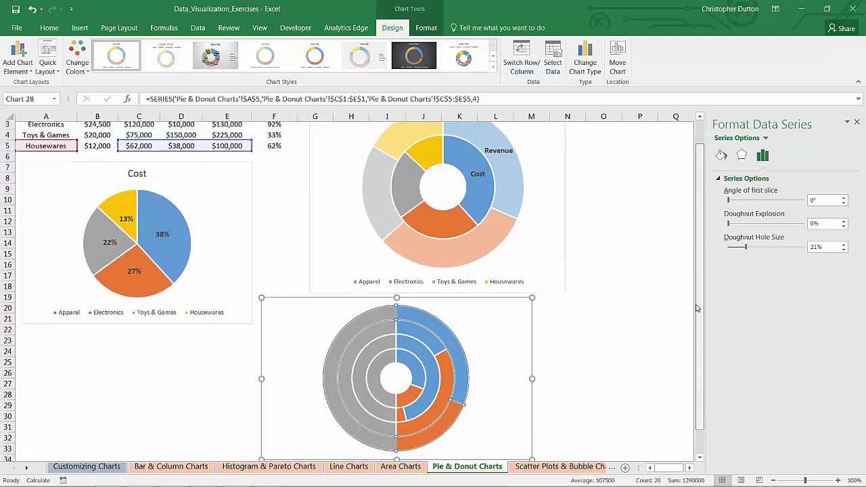
Set No fill on the grey Rev Target slices of the Housewares and Toys & Games rings
left_click(370, 301)
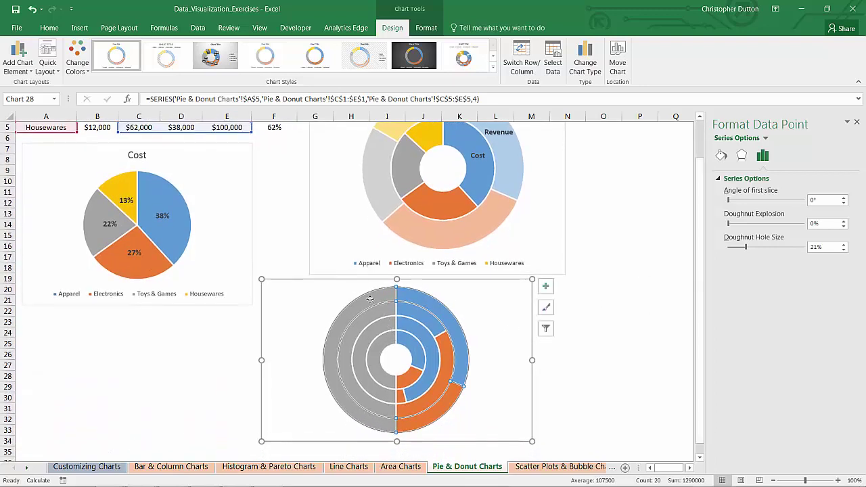
left_click(365, 300)
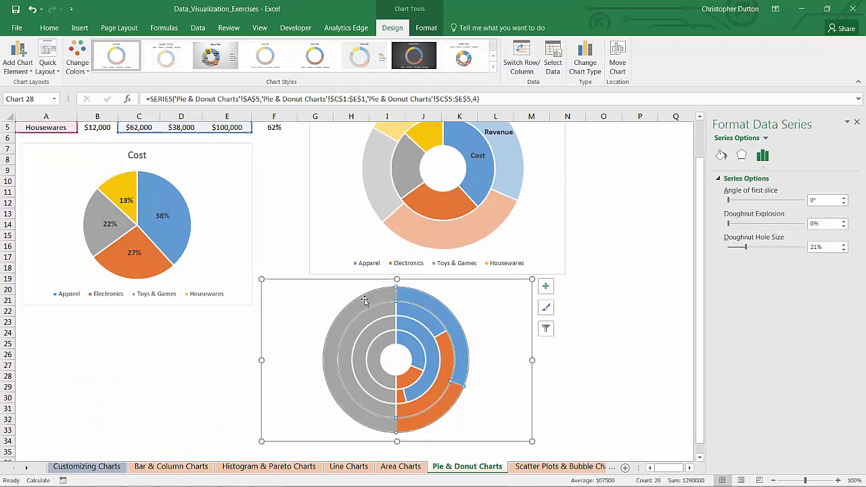
left_click(366, 297)
left_click(369, 302)
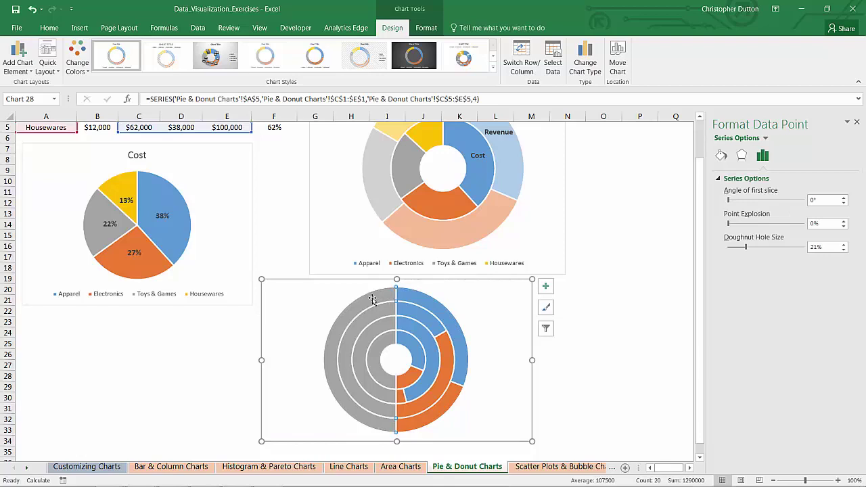
mouse_move(376, 303)
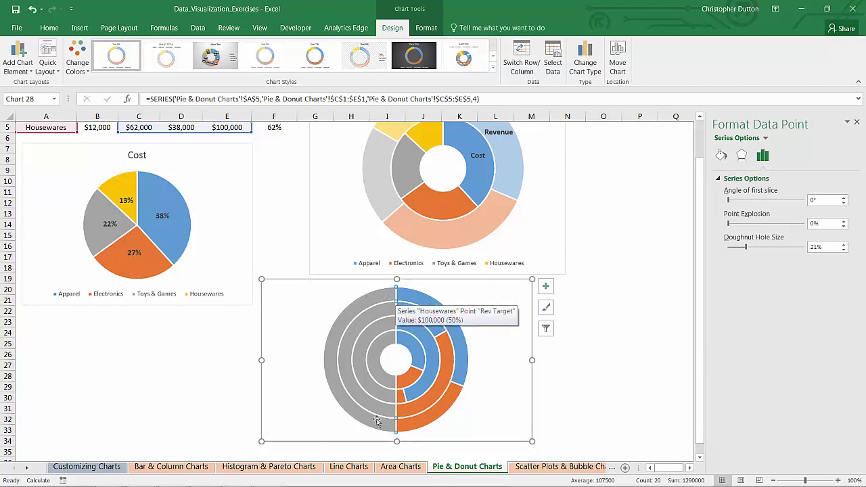
left_click(722, 155)
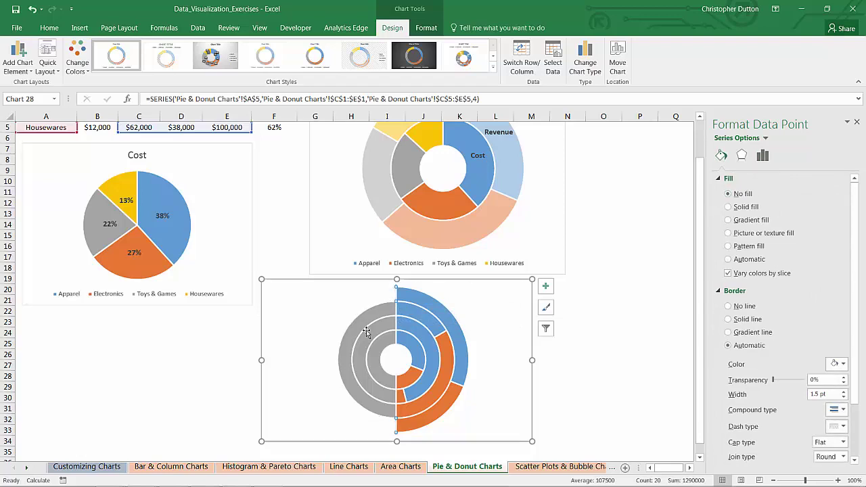
left_click(384, 314)
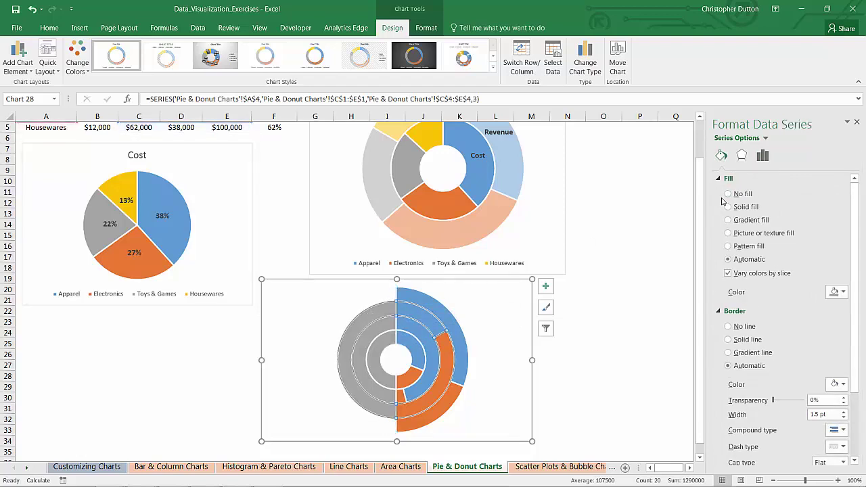
left_click(389, 320)
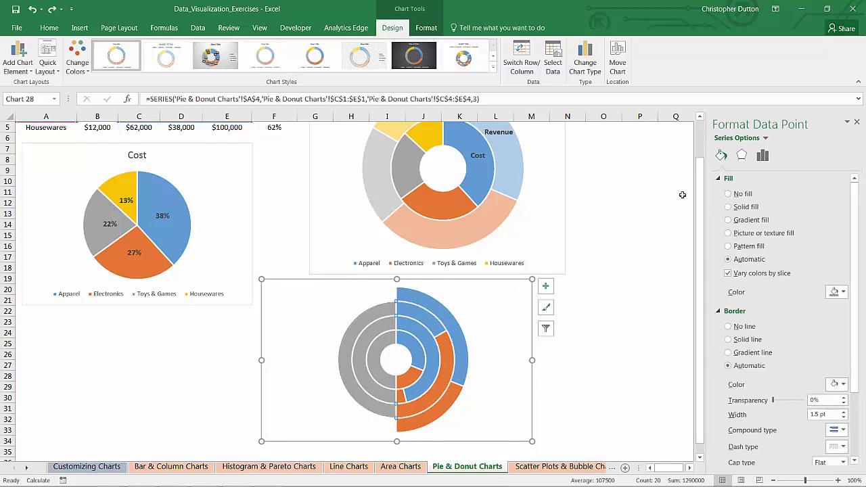
left_click(728, 194)
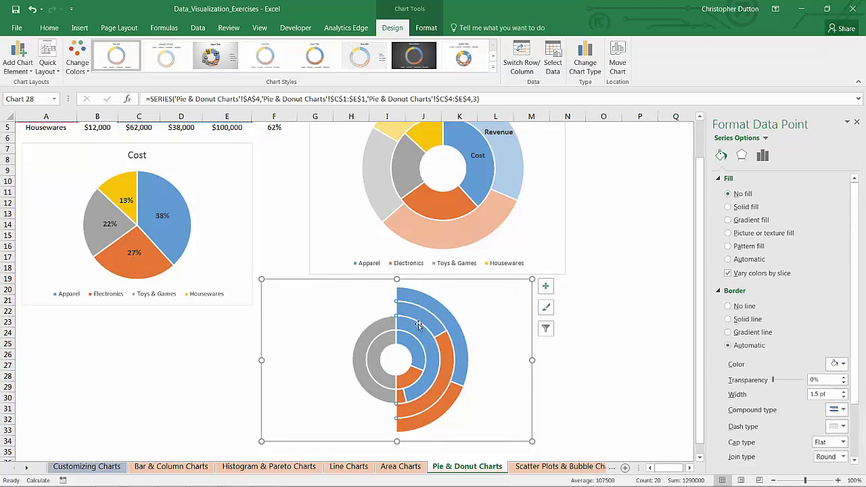
Set No fill on the grey target slices of the Electronics and inner Apparel rings, then deselect
left_click(377, 330)
left_click(376, 331)
left_click(729, 194)
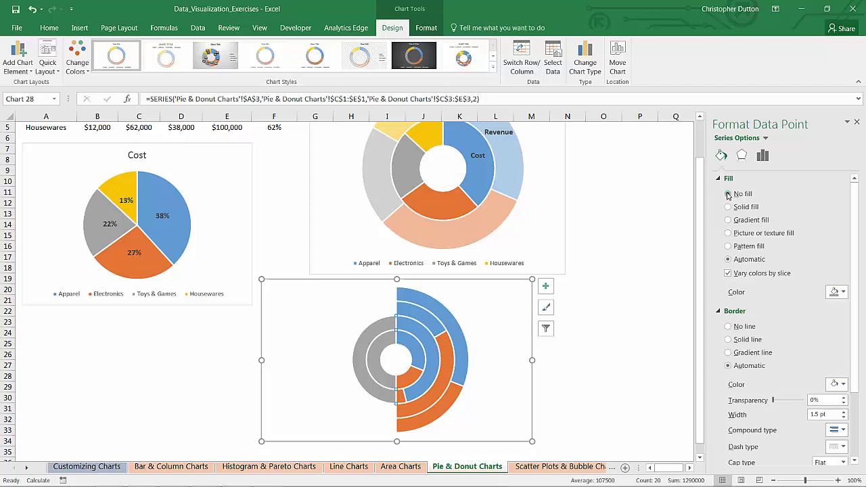
left_click(382, 347)
left_click(381, 347)
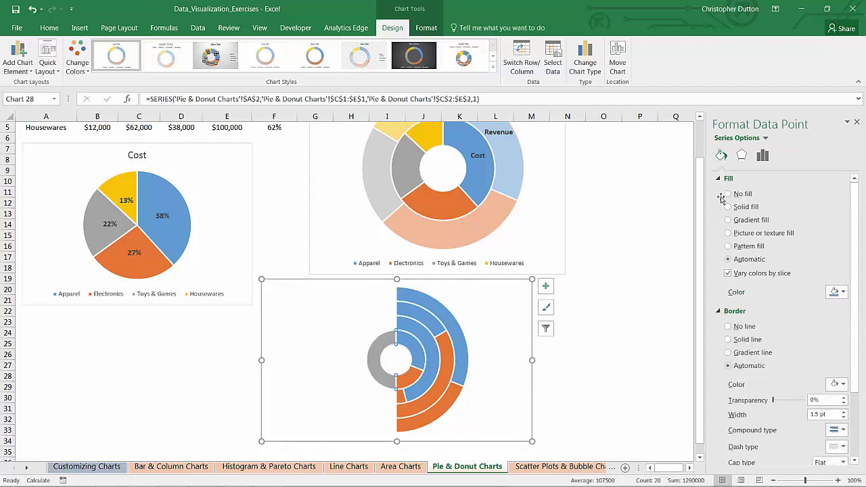
left_click(729, 194)
left_click(602, 344)
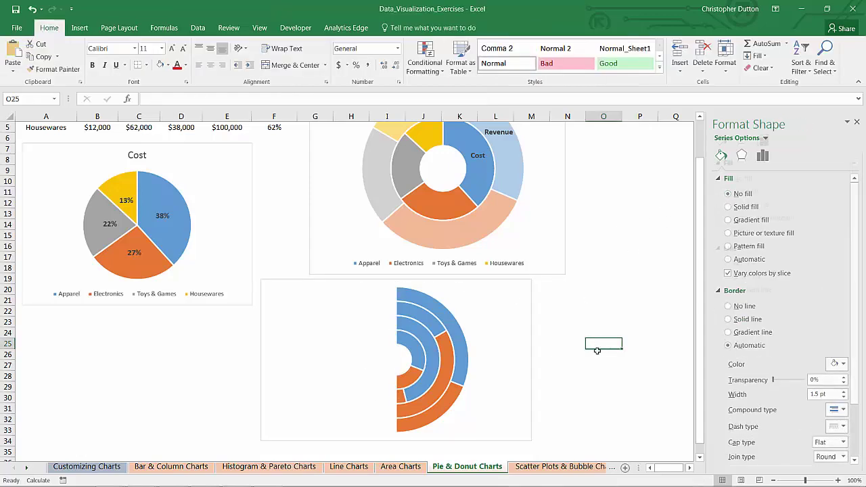
scroll(545, 329, "up", 1)
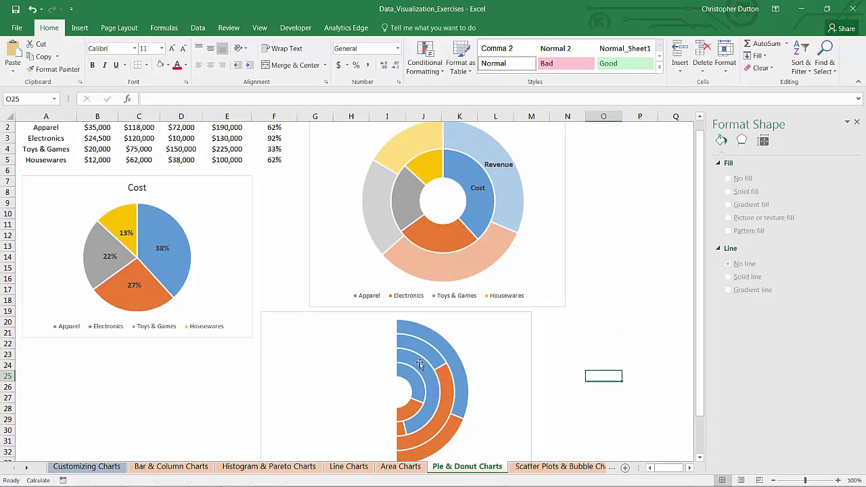
scroll(527, 379, "up", 1)
Try a yellow solid fill on the Housewares Revenue slice, then reset it to automatic
left_click(463, 386)
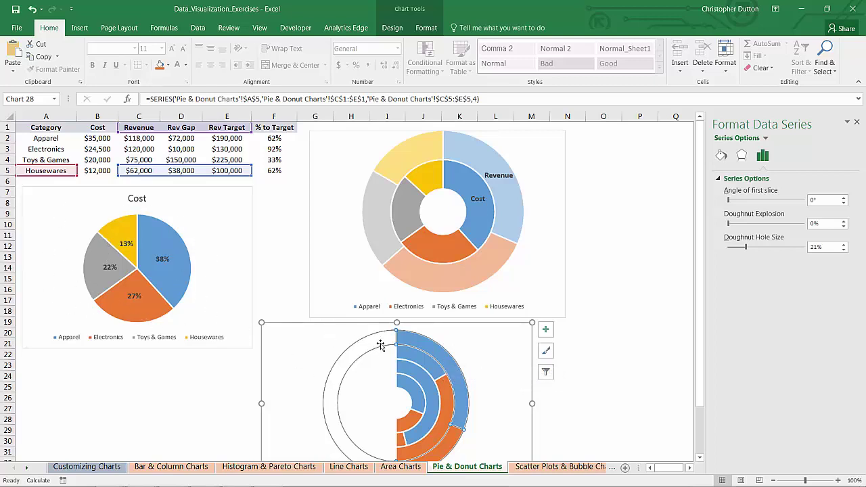
mouse_move(441, 353)
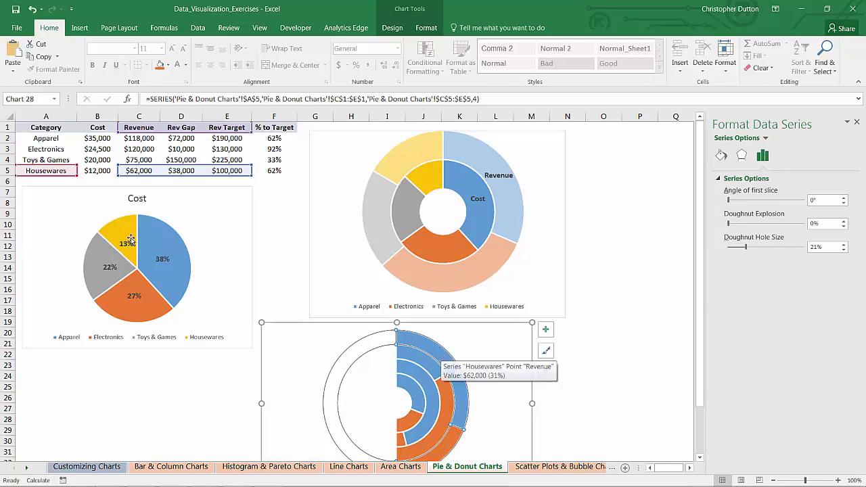
left_click(442, 354)
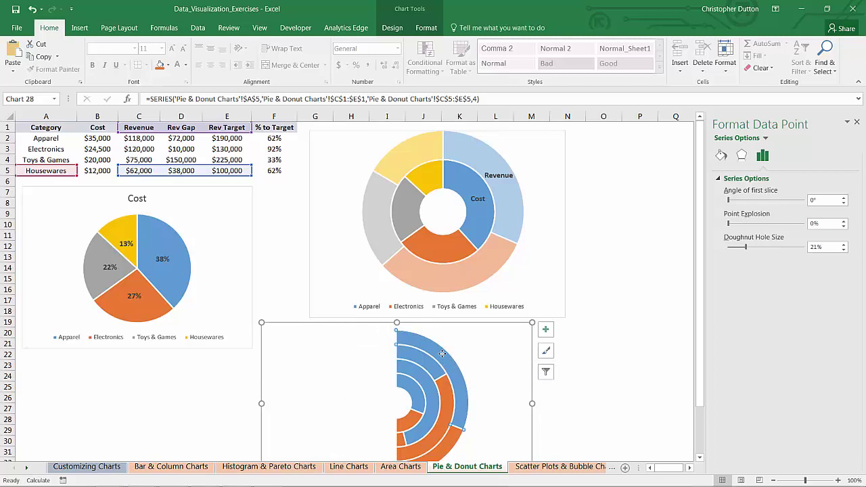
left_click(721, 155)
left_click(728, 206)
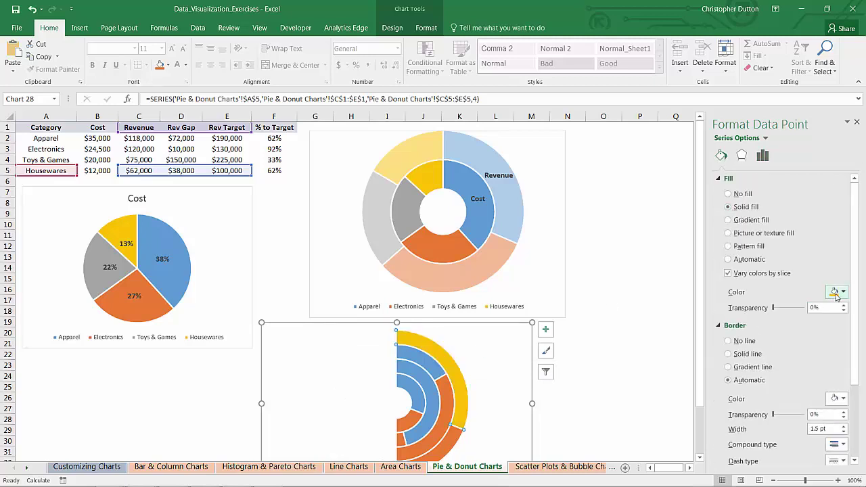
left_click(450, 438)
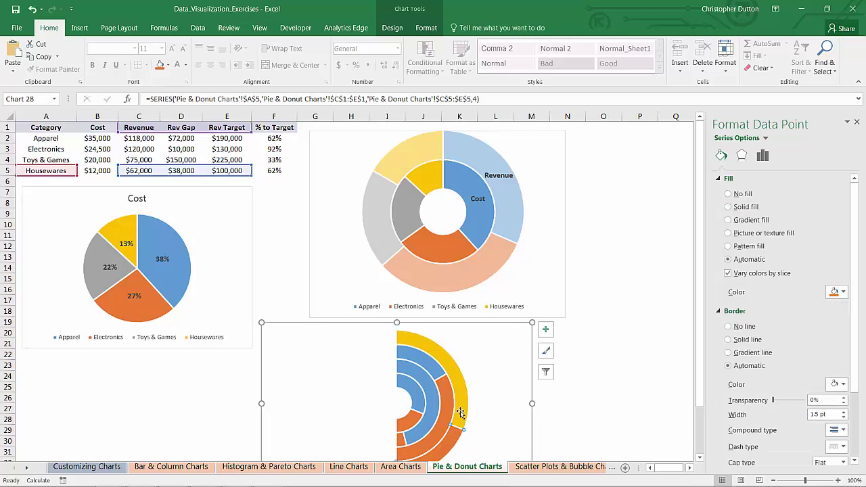
scroll(451, 437, "down", 1)
mouse_move(440, 329)
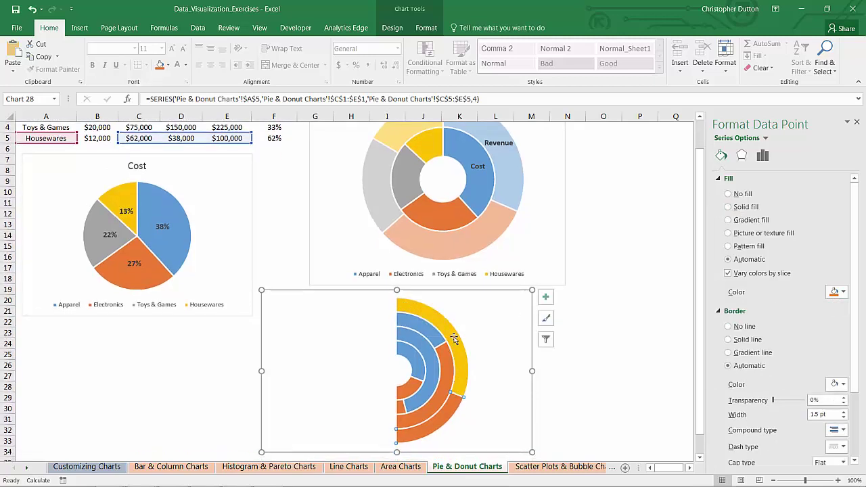
mouse_move(448, 413)
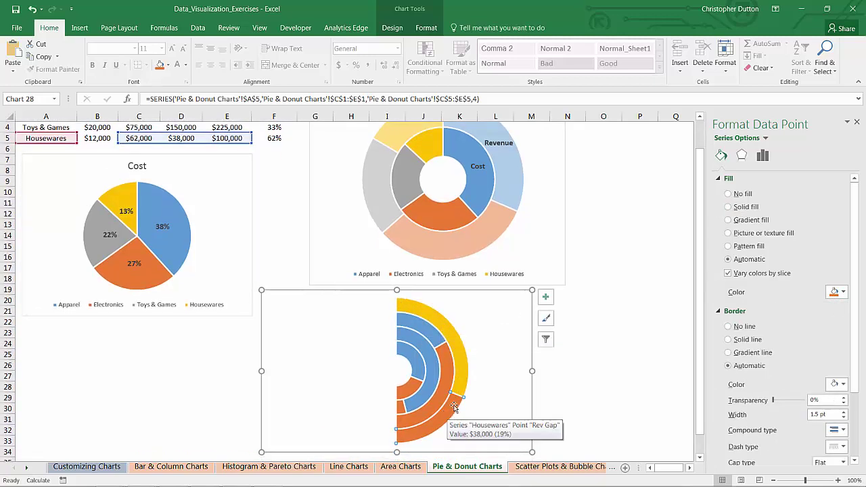
scroll(449, 413, "up", 1)
scroll(484, 414, "down", 1)
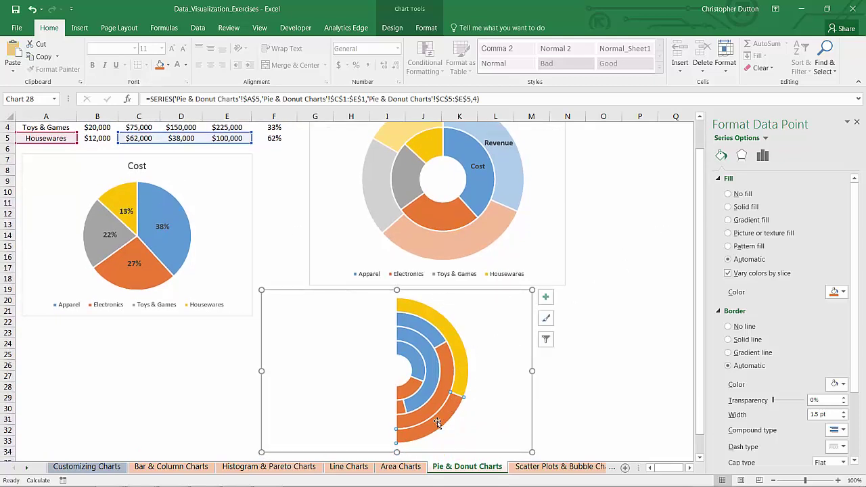
Give the Housewares Rev Gap slice a solid yellow fill at 50% transparency
left_click(728, 206)
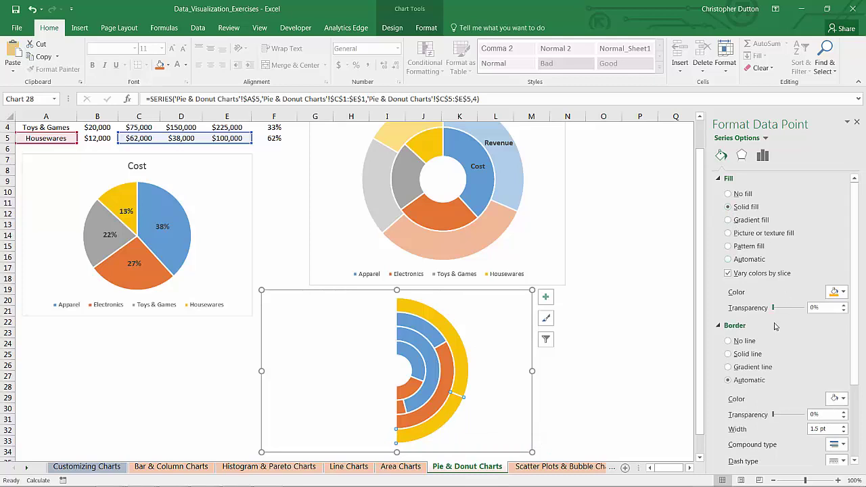
left_click(814, 308)
type("5")
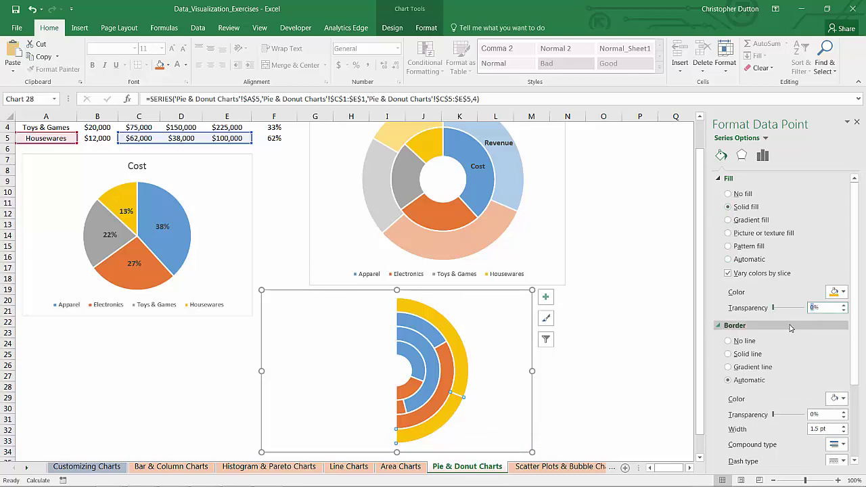
key("Return")
left_click(435, 336)
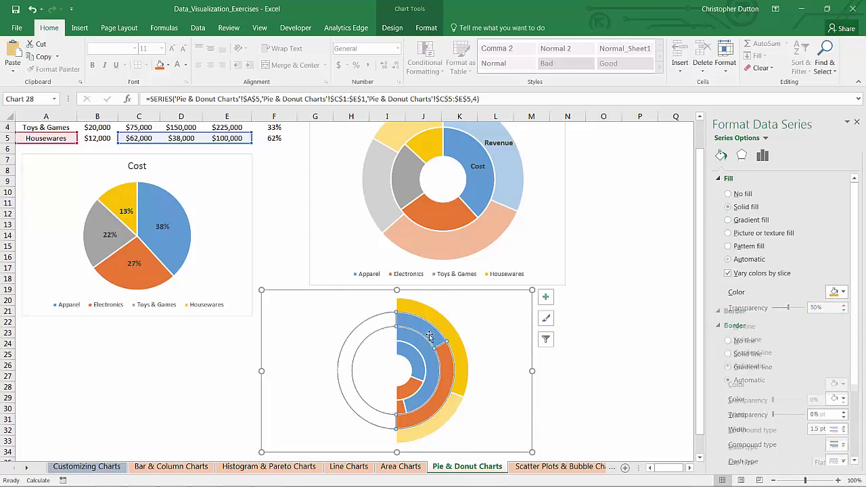
scroll(448, 346, "up", 1)
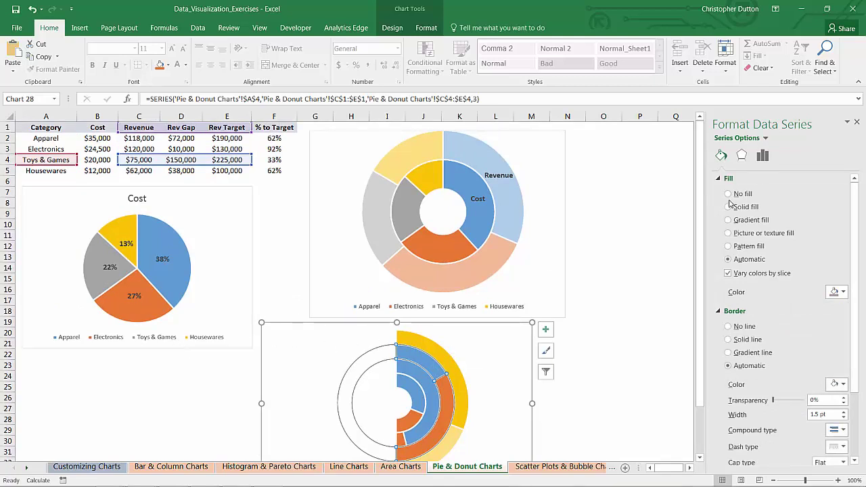
Colour the Toys & Games ring grey, with its gap slice at 50% transparency
left_click(419, 357)
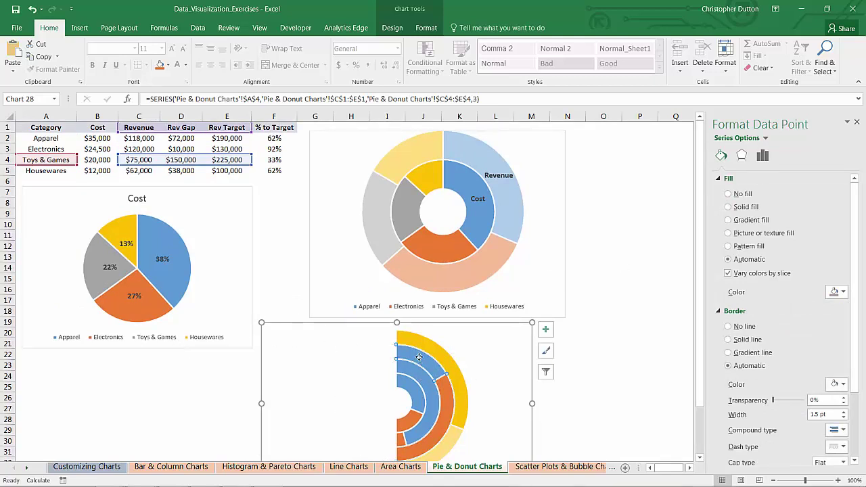
left_click(750, 207)
left_click(837, 292)
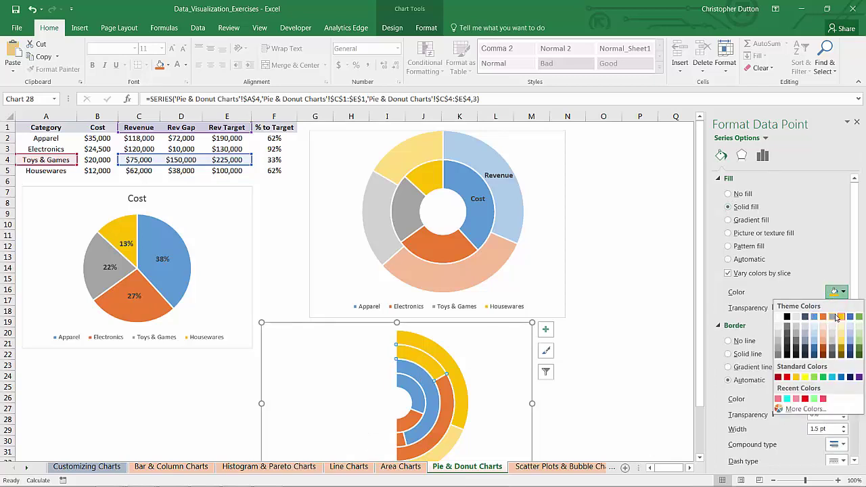
left_click(833, 317)
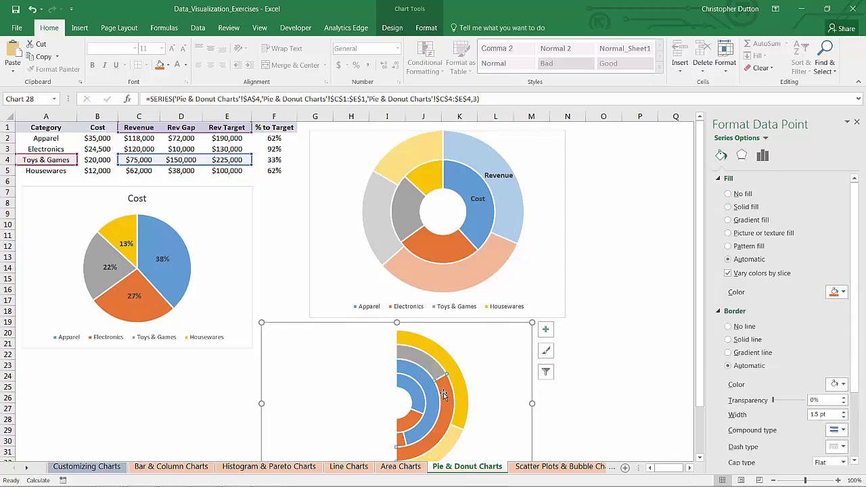
left_click(741, 207)
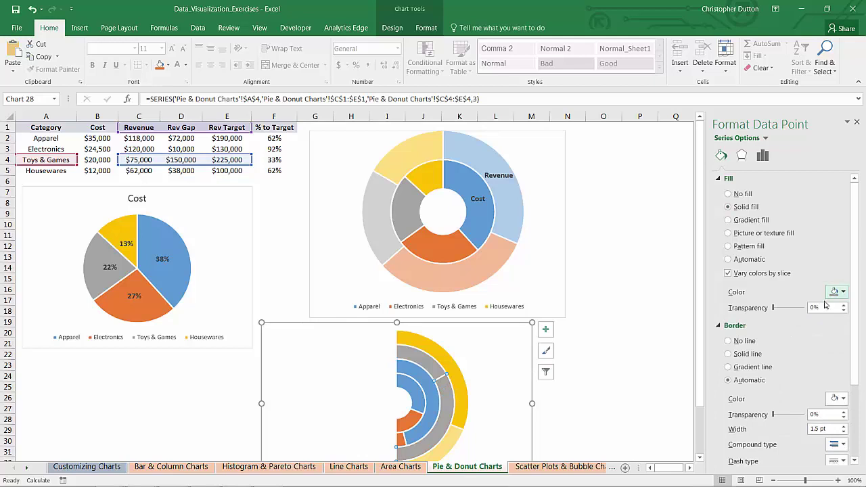
type("50")
key("Return")
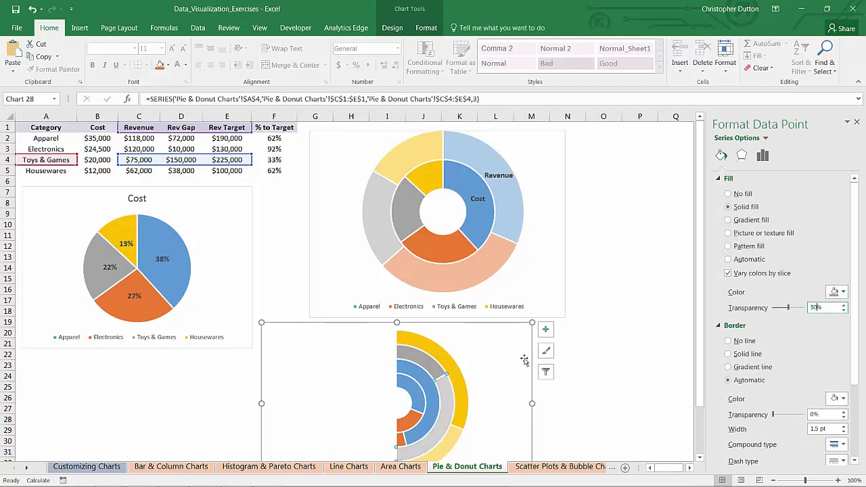
Colour the Electronics ring orange, with its gap slice at 50% transparency
left_click(429, 386)
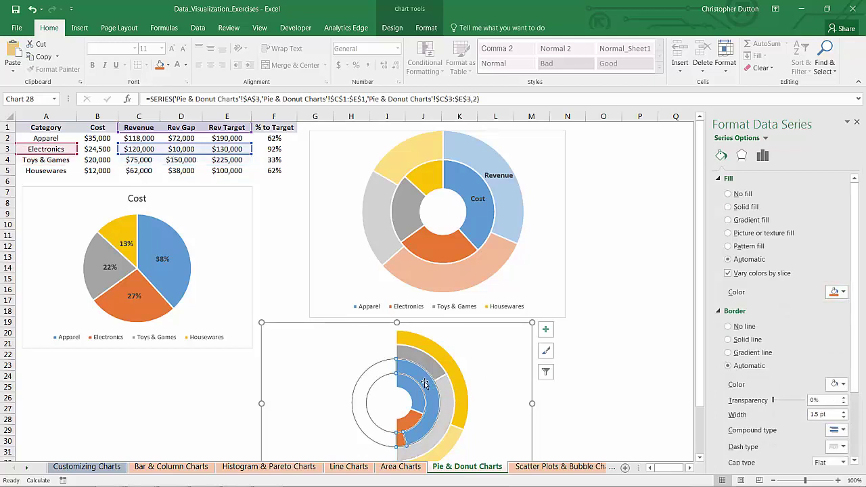
left_click(424, 383)
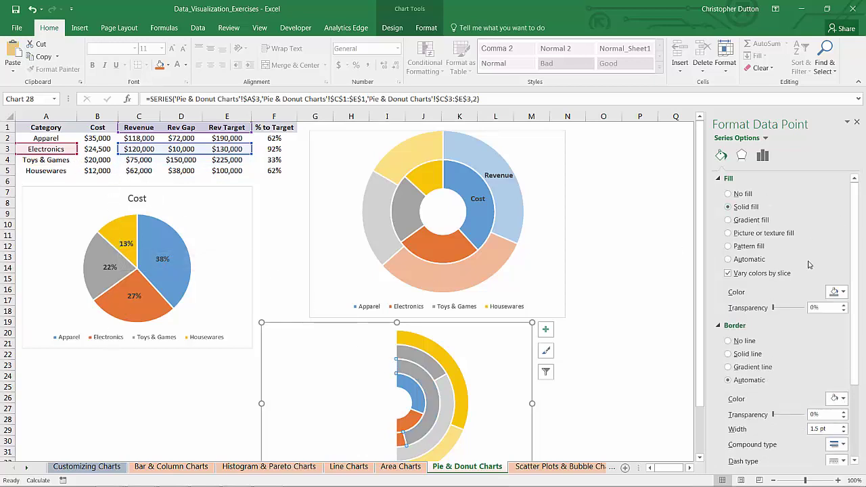
left_click(837, 291)
left_click(822, 317)
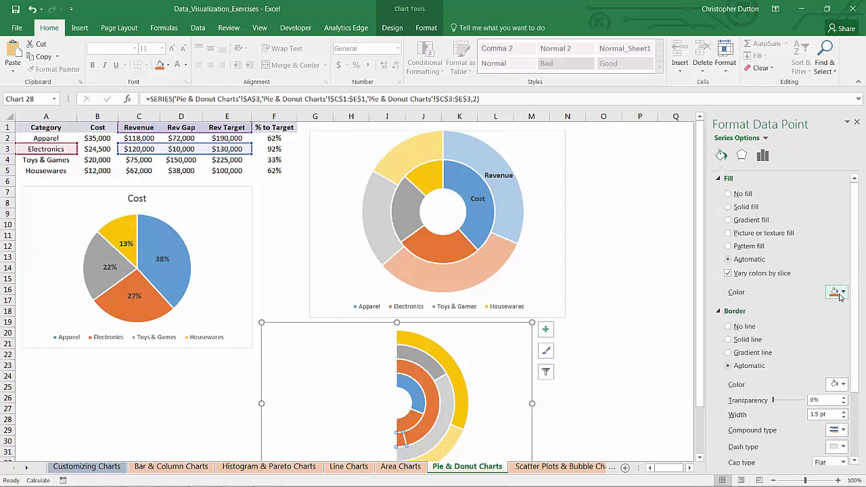
left_click(744, 207)
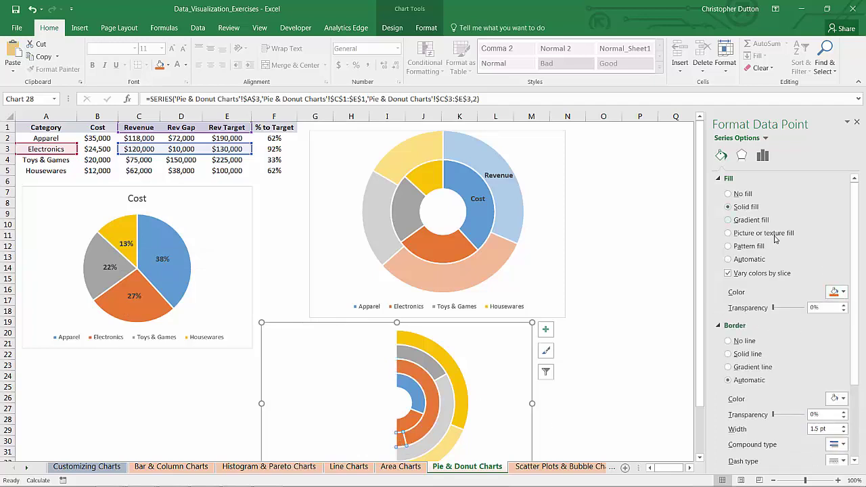
double_click(812, 307)
type("5")
type("0")
key("Return")
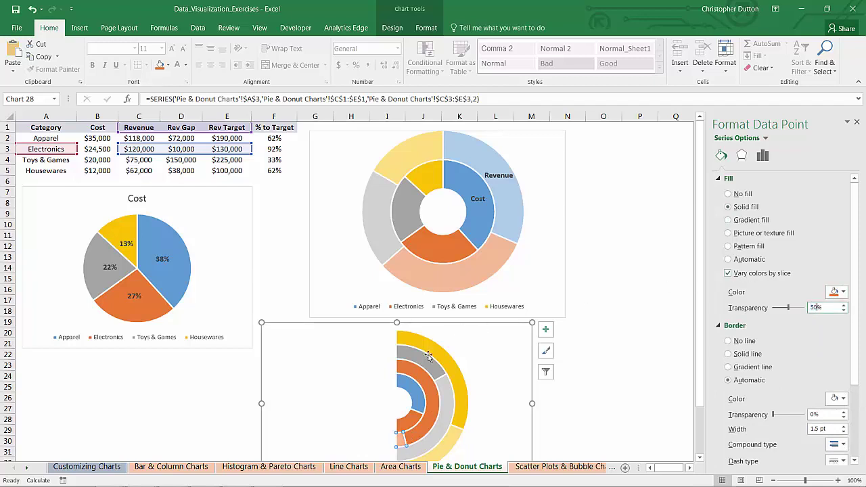
Colour the Apparel ring blue with a lighter, semi-transparent gap slice, then deselect the chart
left_click(415, 392)
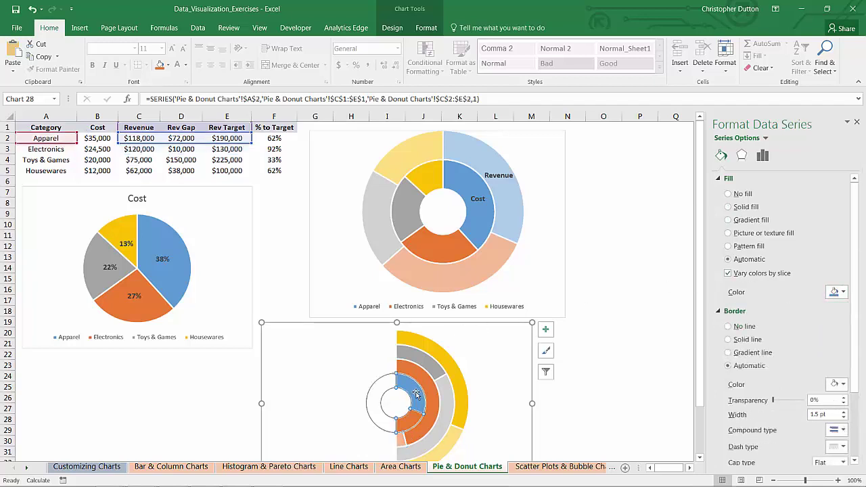
left_click(416, 392)
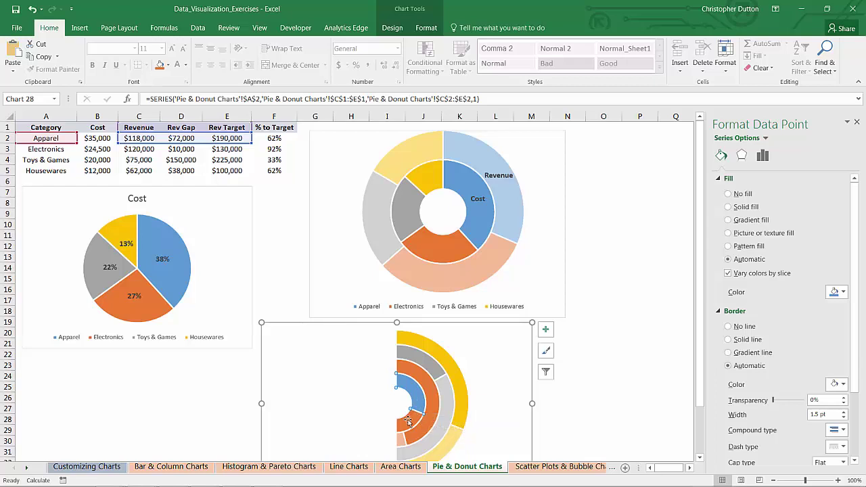
left_click(729, 206)
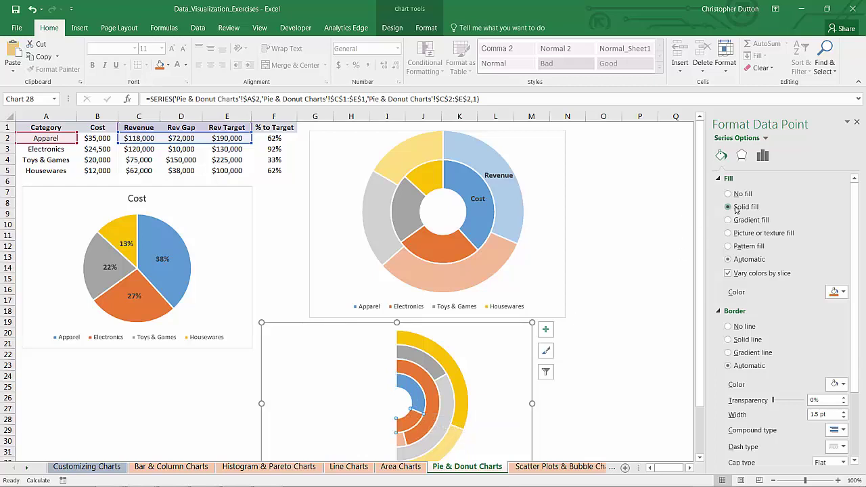
left_click(839, 292)
left_click(815, 317)
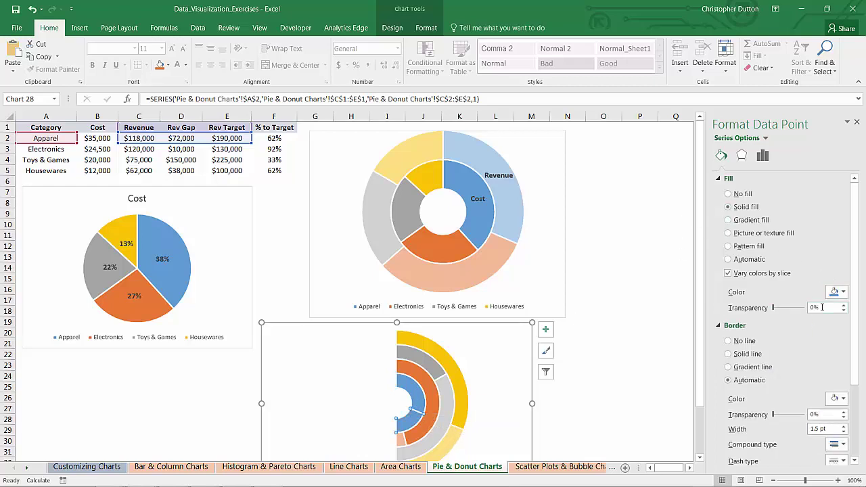
left_click(775, 307)
left_click_drag(774, 307, 786, 308)
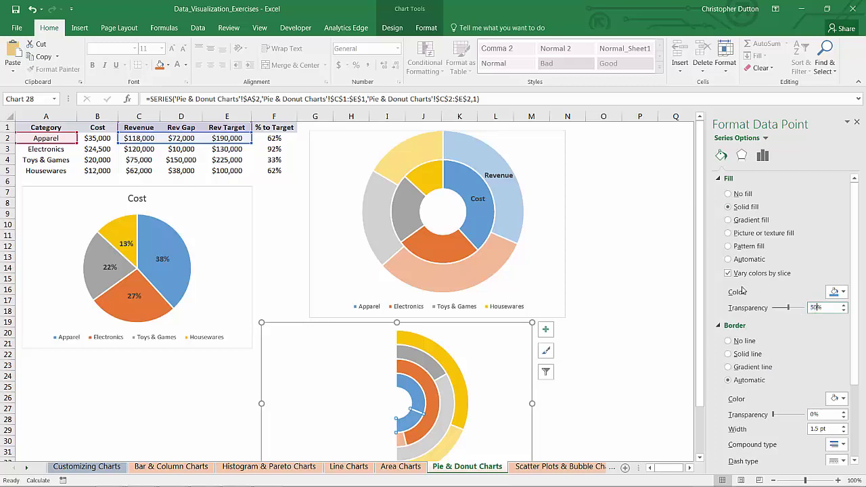
left_click(618, 349)
Draw a text box to the right of the half-donut chart for the category labels
scroll(702, 243, "down", 1)
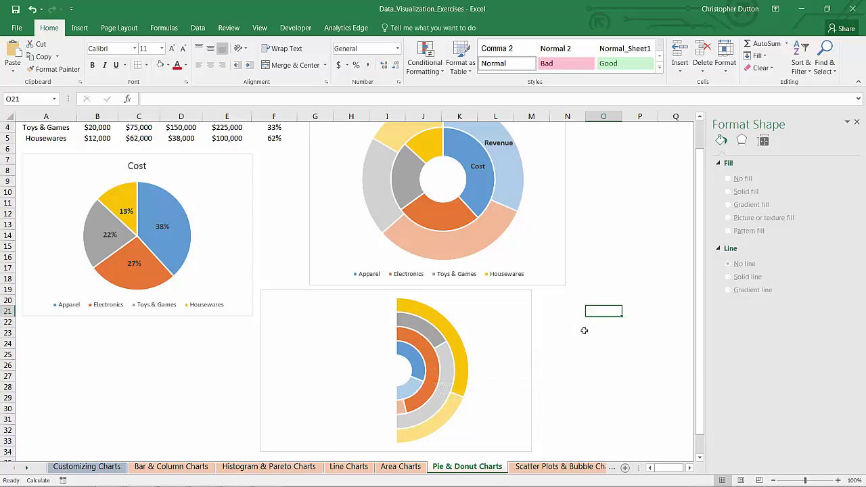
scroll(584, 330, "down", 1)
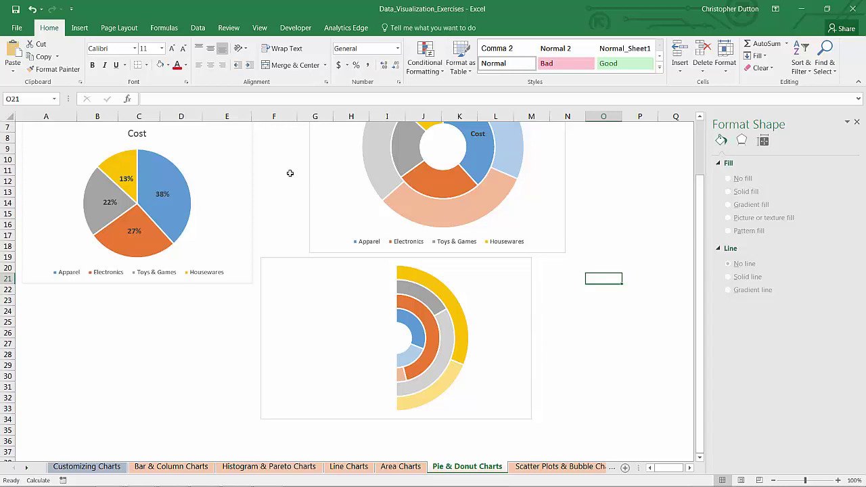
left_click(79, 28)
left_click(174, 47)
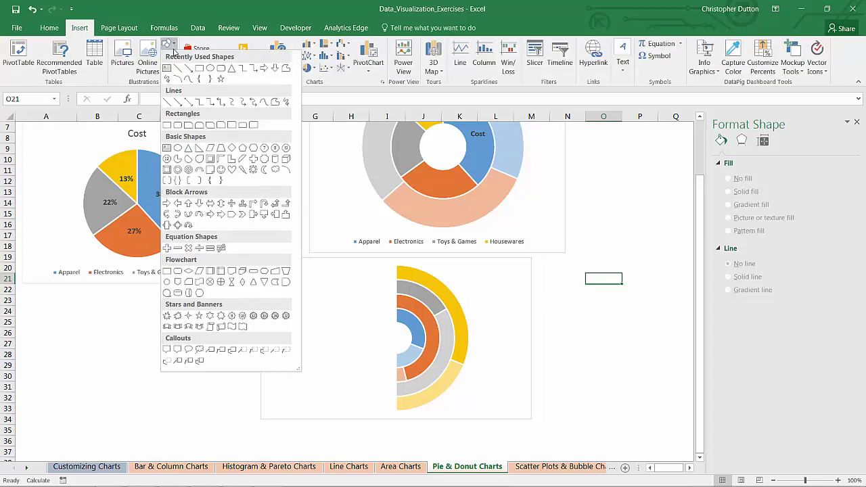
left_click(167, 68)
mouse_move(545, 260)
left_mouse_down()
mouse_move(599, 294)
mouse_move(635, 280)
left_mouse_up()
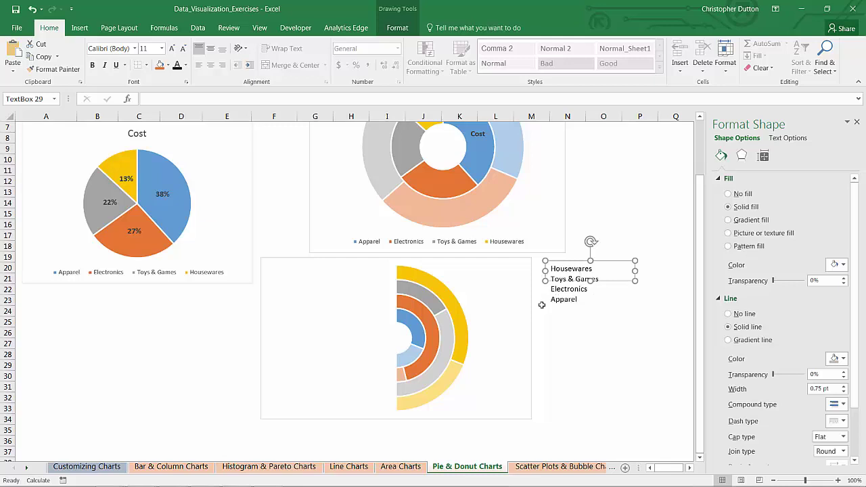
Make the label text bold and right-aligned, enlarge the box, and remove its fill and outline
key("ctrl+a")
key("ctrl+b")
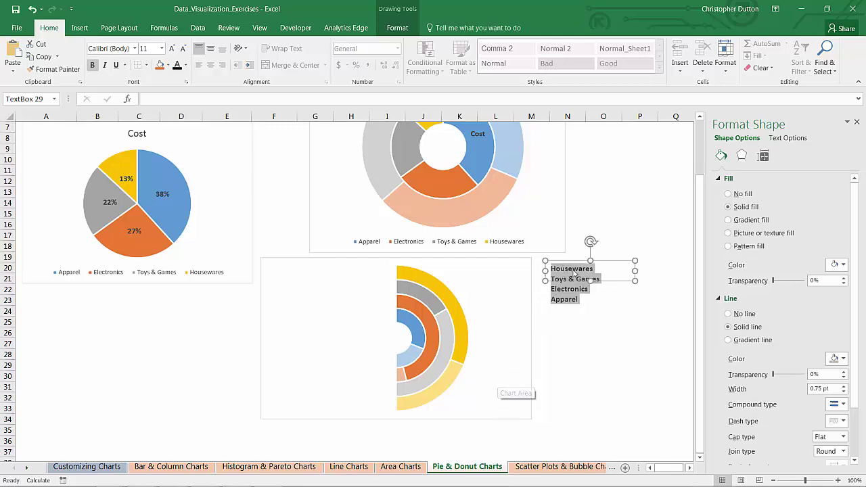
left_click(223, 65)
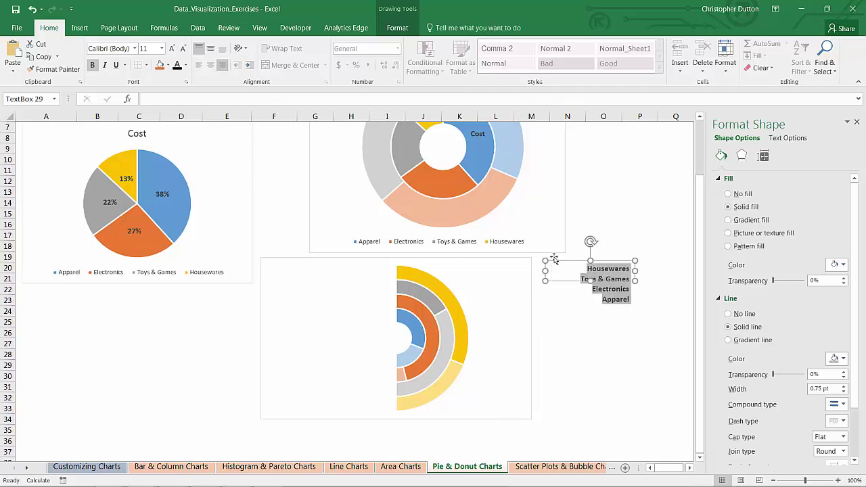
left_click_drag(636, 282, 640, 315)
right_click(638, 298)
left_click(663, 295)
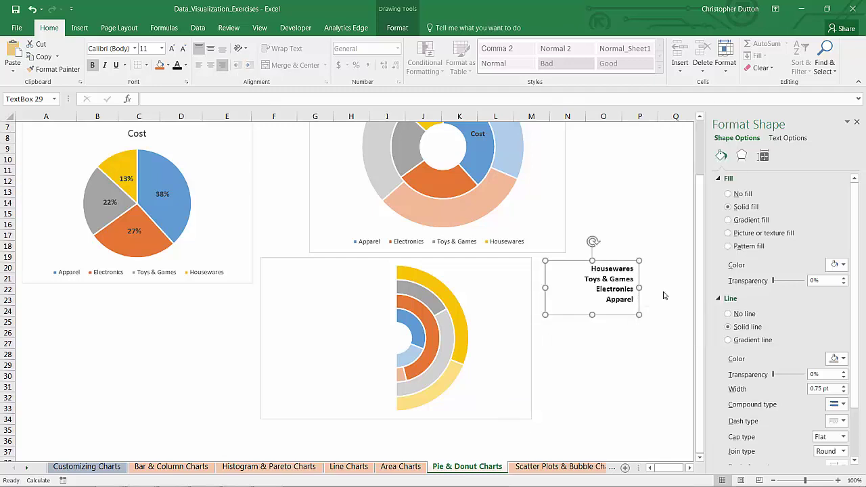
left_click(731, 194)
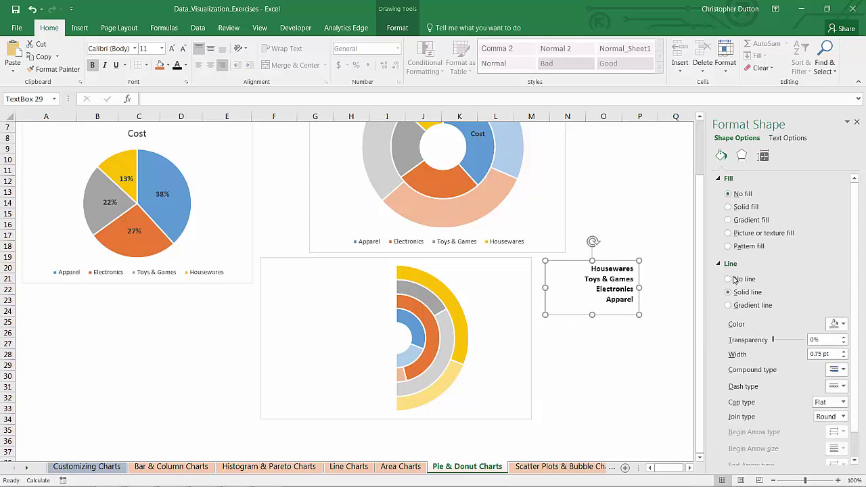
left_click(729, 279)
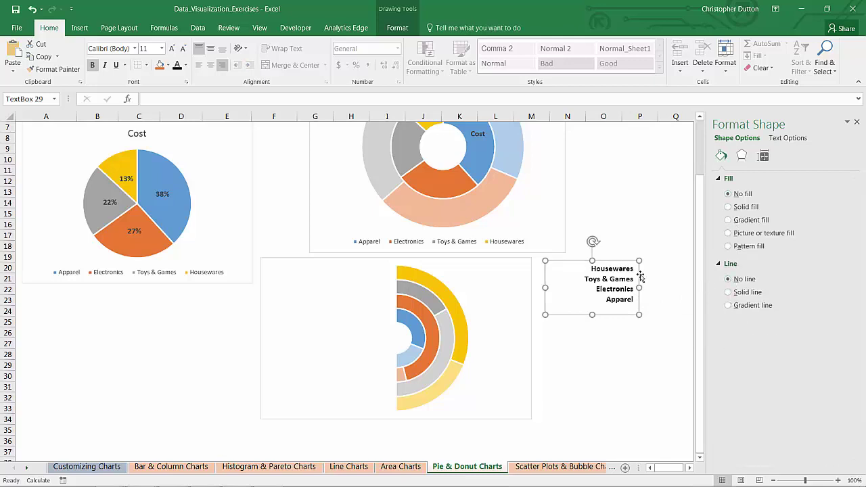
Move the labels beside the rings, enlarge them to 14 pt, and resize to show Apparel
left_click_drag(621, 276, 388, 281)
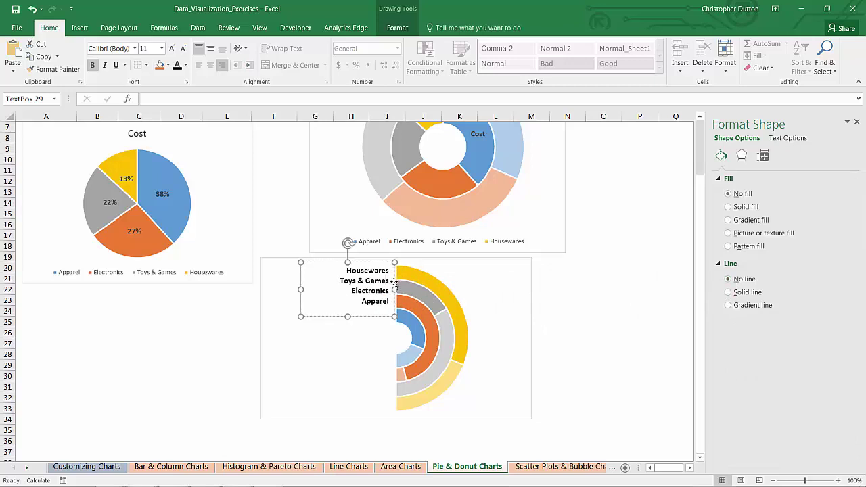
key("ctrl+a")
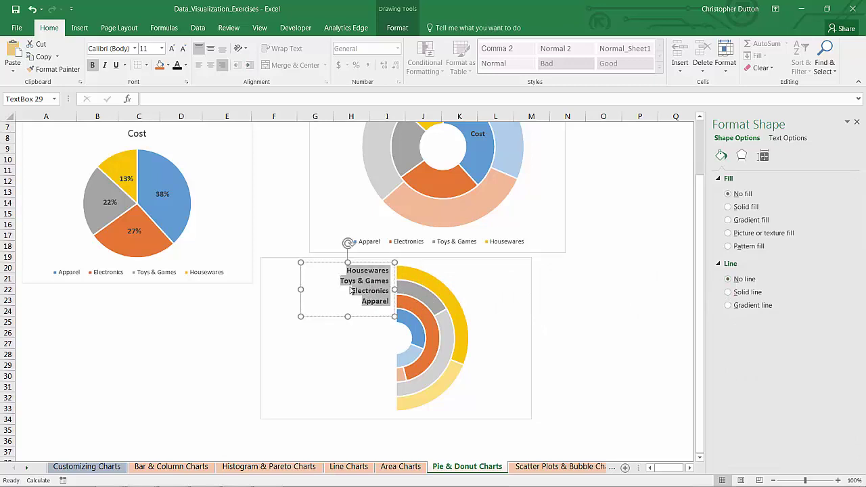
left_click(172, 48)
left_click(172, 50)
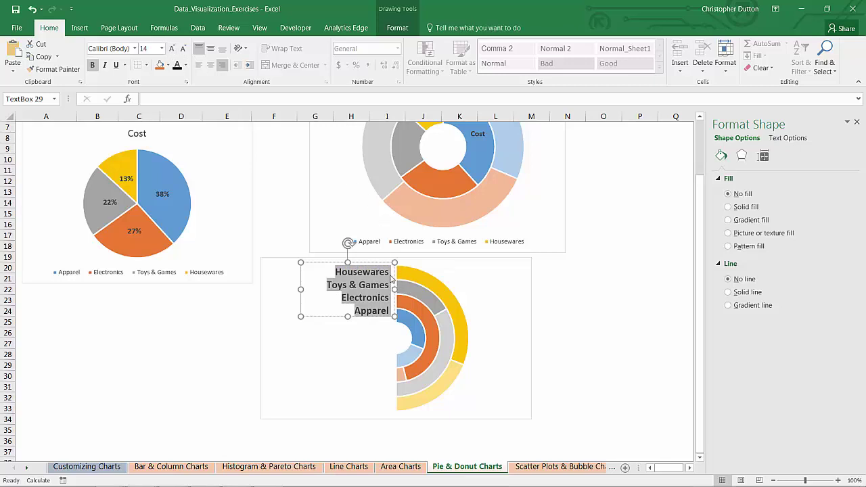
left_click_drag(300, 273, 303, 275)
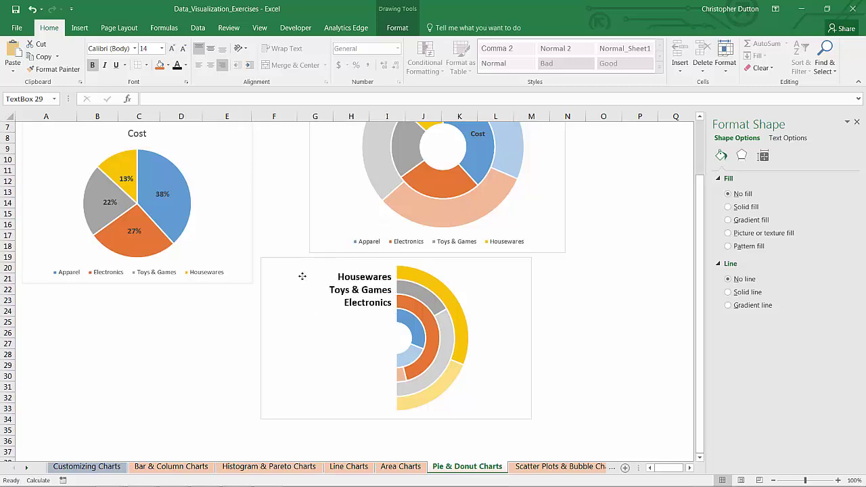
left_click_drag(347, 316, 347, 321)
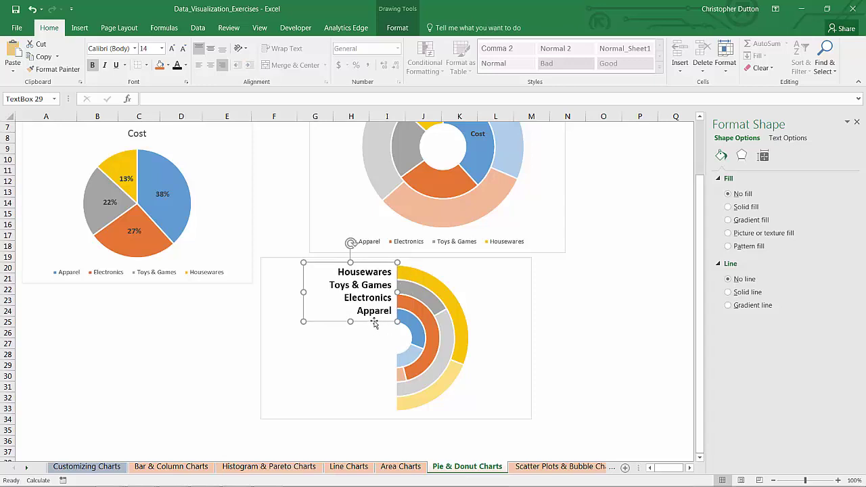
left_click_drag(375, 320, 375, 324)
left_click(623, 308)
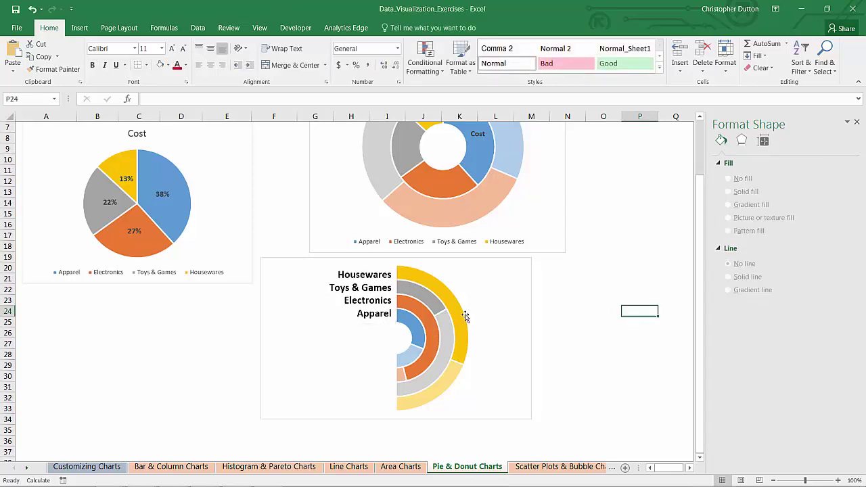
Draw a new text box right of the chart and link it to cell F2 with =$F$2
mouse_move(434, 373)
left_click(78, 30)
left_click(166, 44)
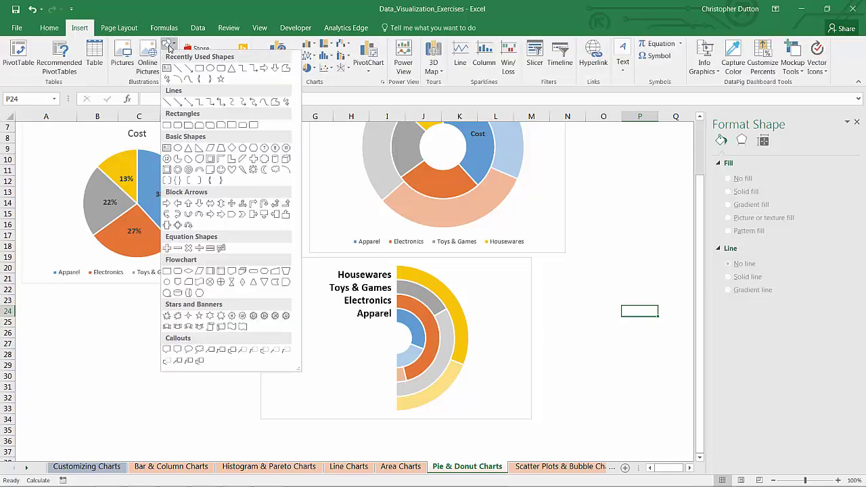
left_click(165, 66)
left_click_drag(556, 295, 589, 316)
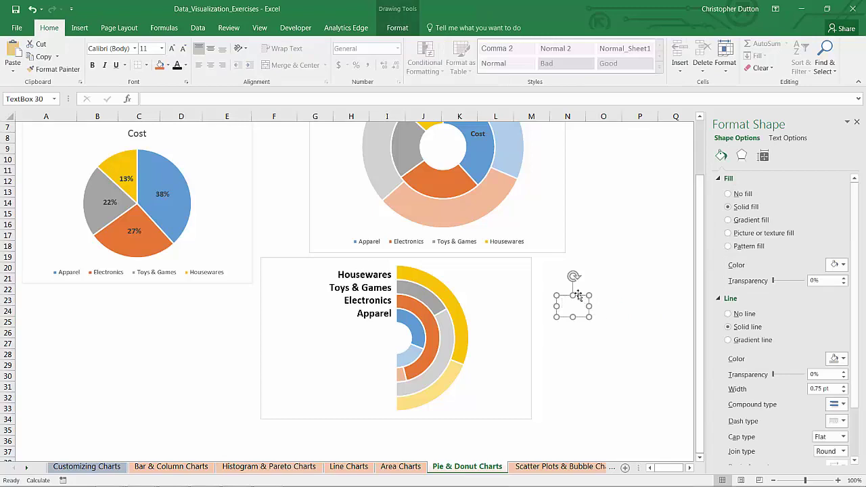
left_click(208, 96)
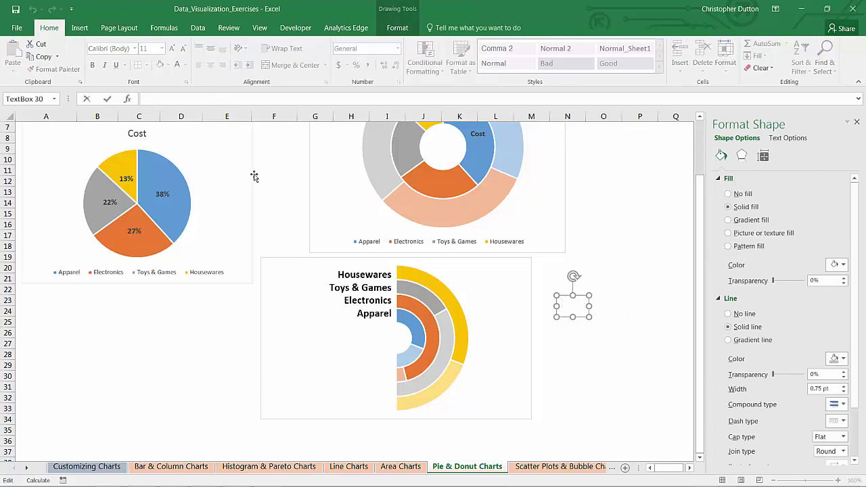
type("=")
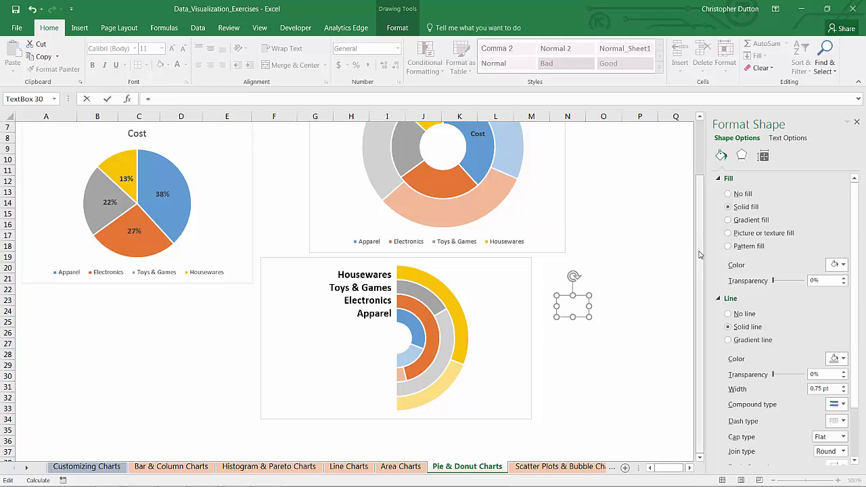
scroll(695, 184, "up", 2)
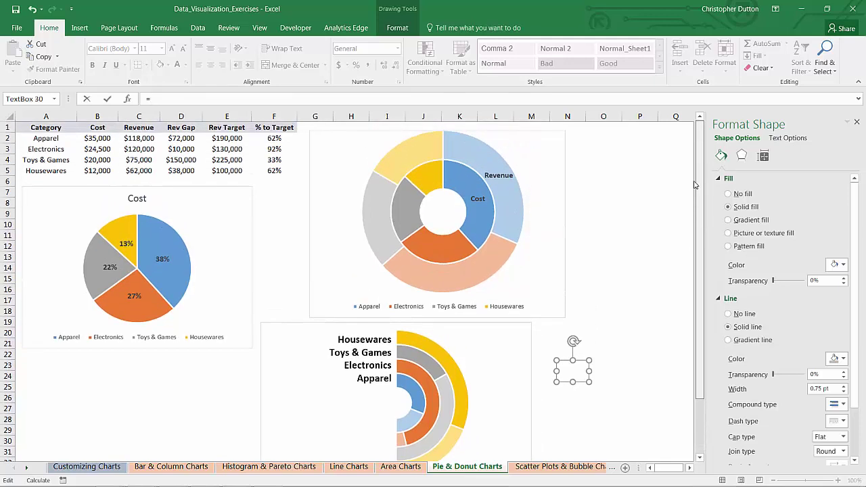
left_click(268, 140)
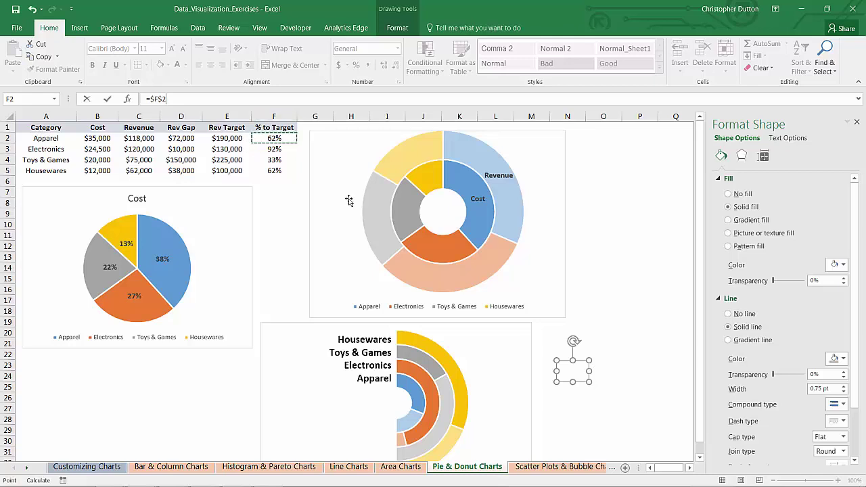
key("Return")
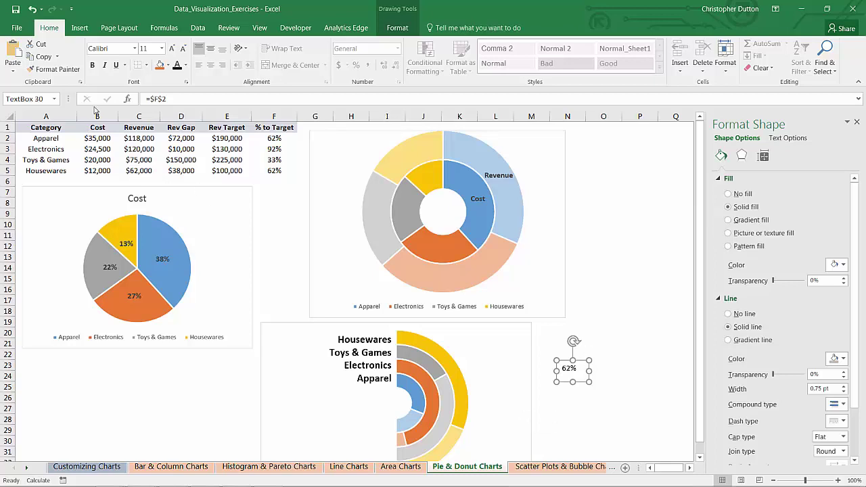
Make the 62% label bold 16 pt, move it into the chart, and remove its fill and outline
left_click(95, 67)
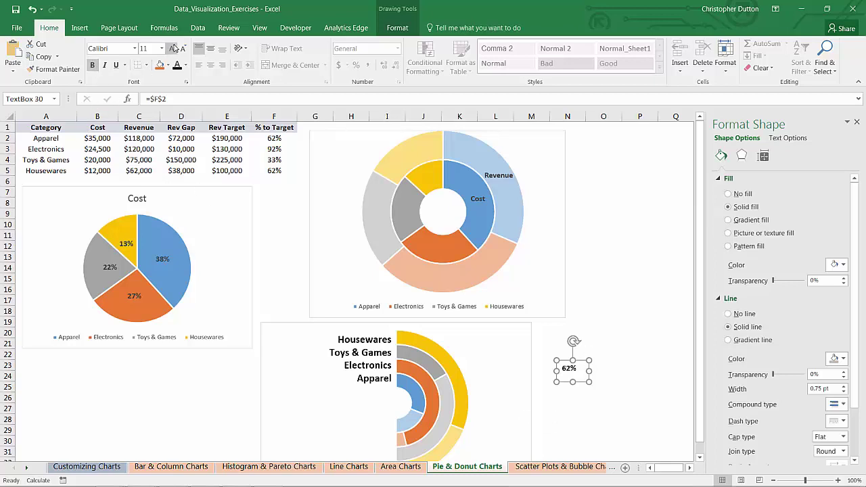
left_click(173, 48)
left_click(174, 48)
left_click(174, 48)
left_click_drag(586, 366, 387, 413)
right_click(387, 413)
left_click(421, 403)
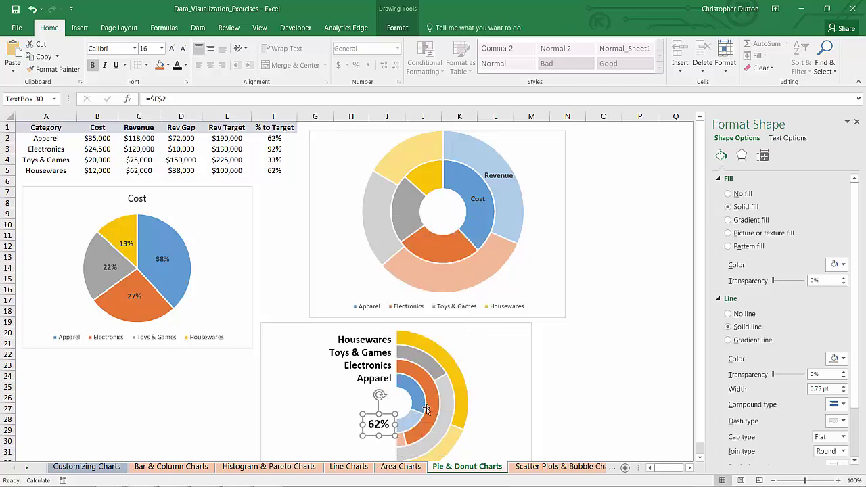
left_click(729, 194)
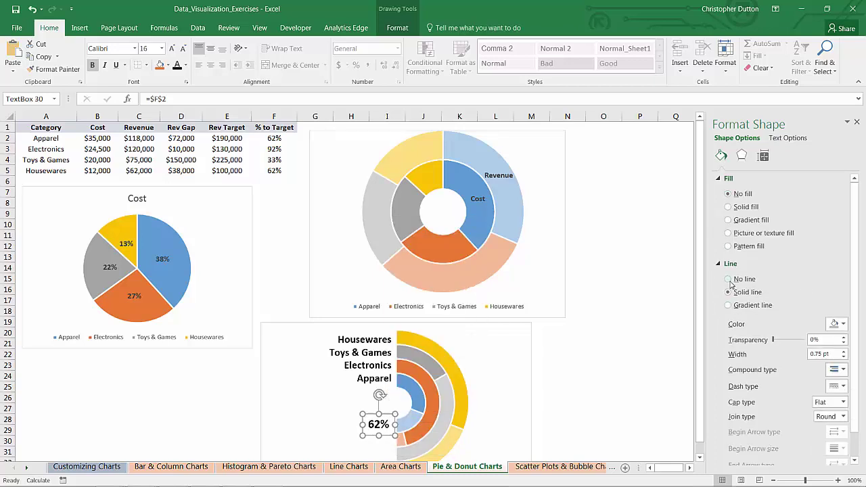
left_click(728, 279)
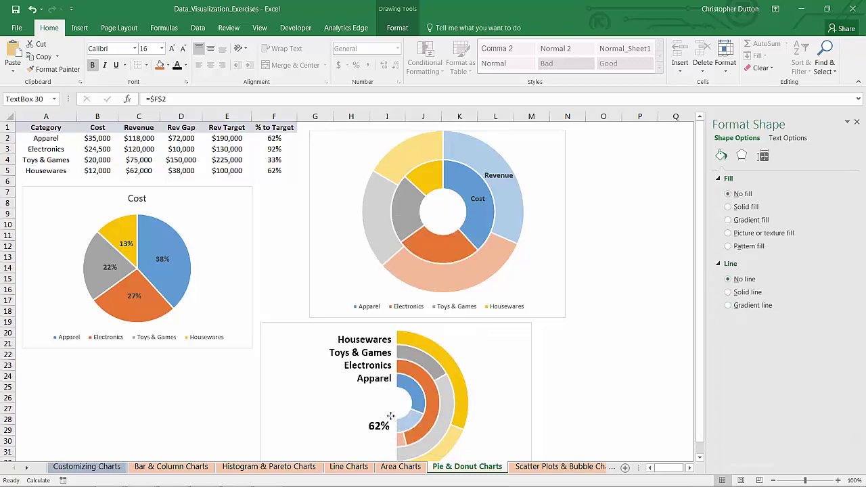
left_click(618, 406)
Try Apparel's Rev Target in E2 at $130,000, then $250,000, watching the percent label update
scroll(620, 399, "down", 1)
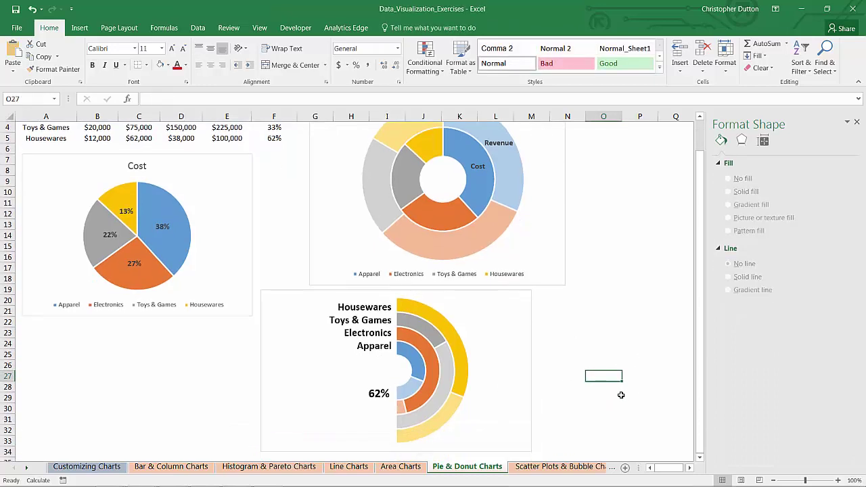
scroll(632, 398, "up", 1)
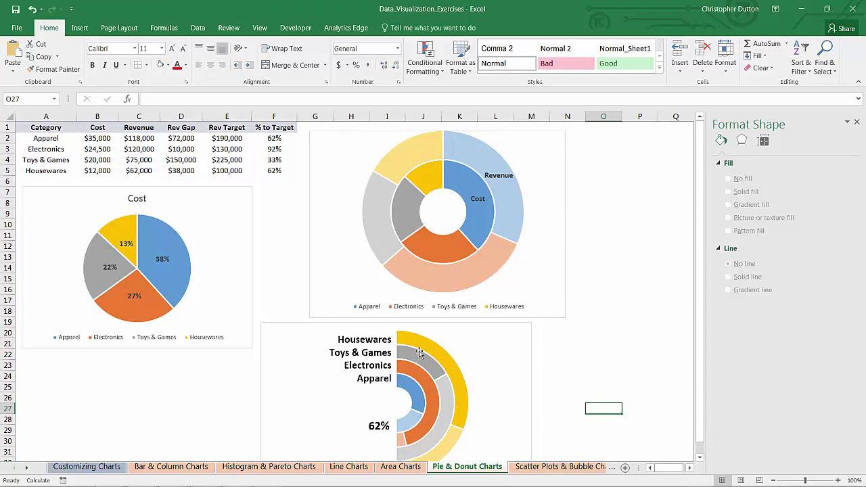
left_click(228, 137)
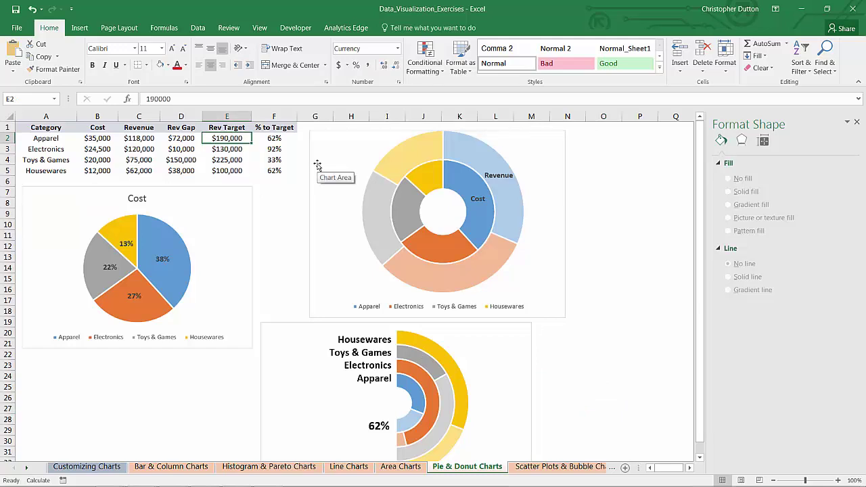
type("1")
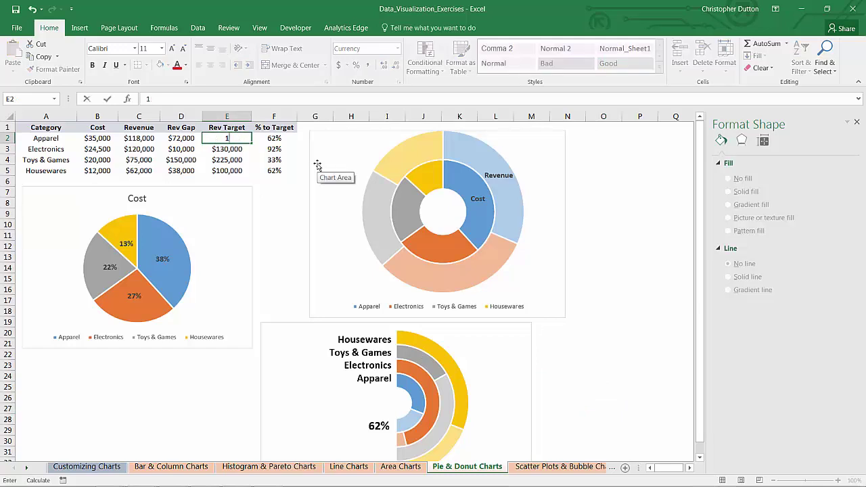
type("30000")
key("Return")
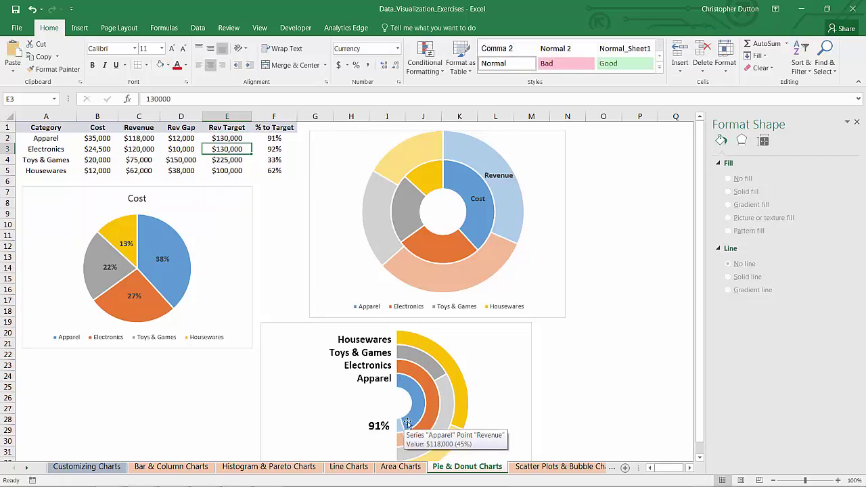
key("Up")
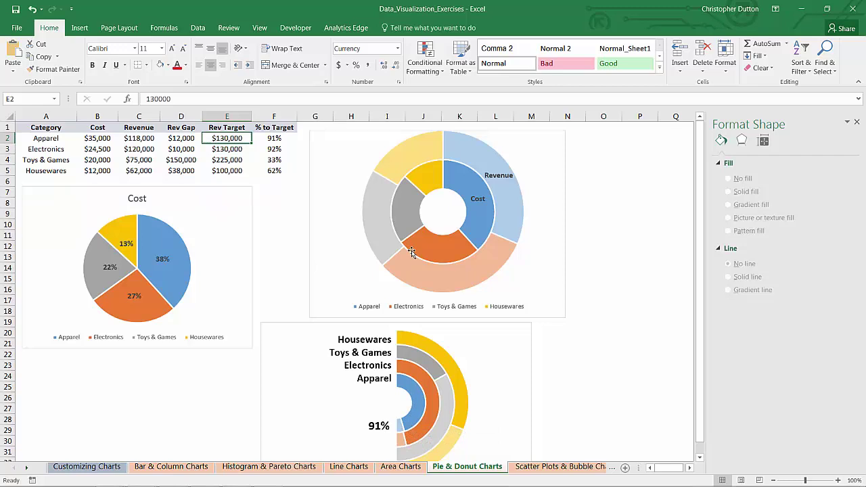
type("2")
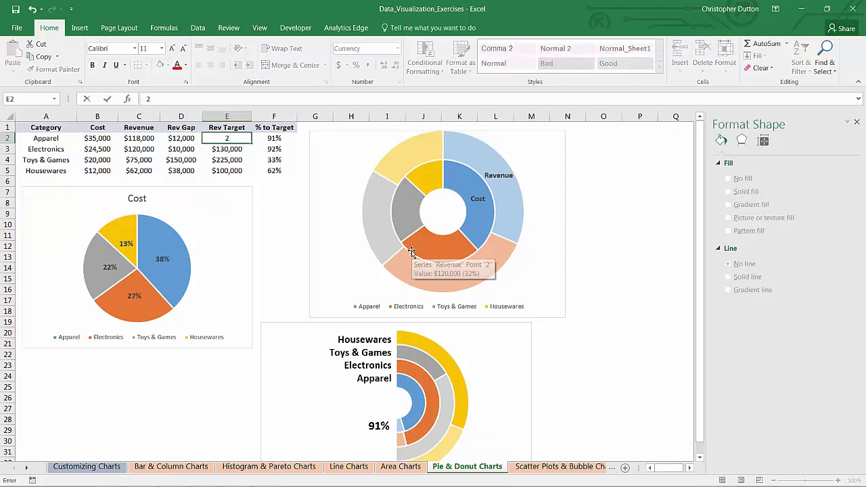
type("50000")
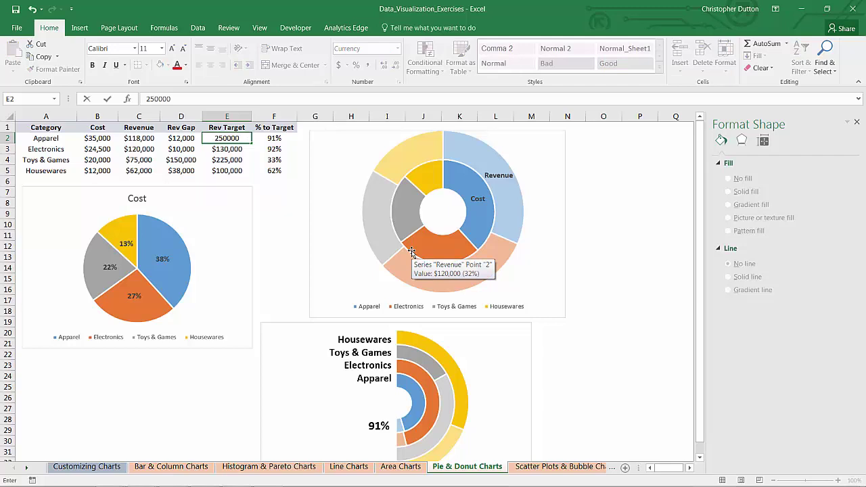
key("Return")
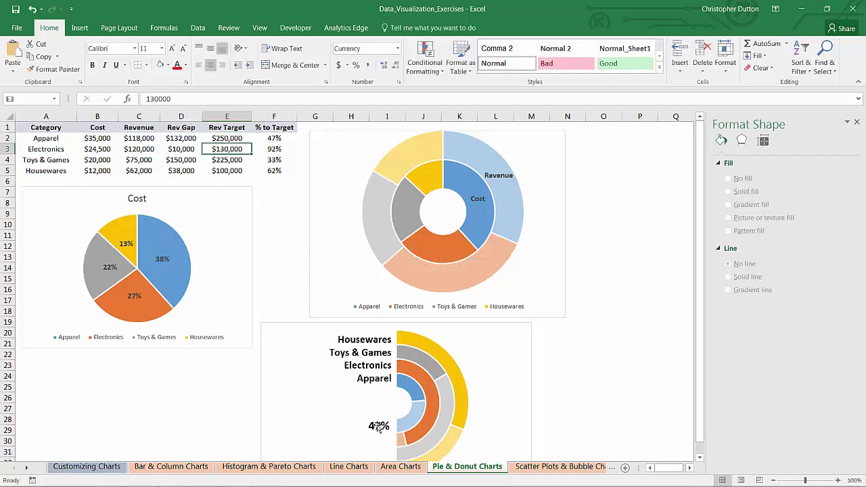
Set E2 to $400,000 and deselect to confirm the chart label reads 30%
left_click(240, 137)
type("400,00")
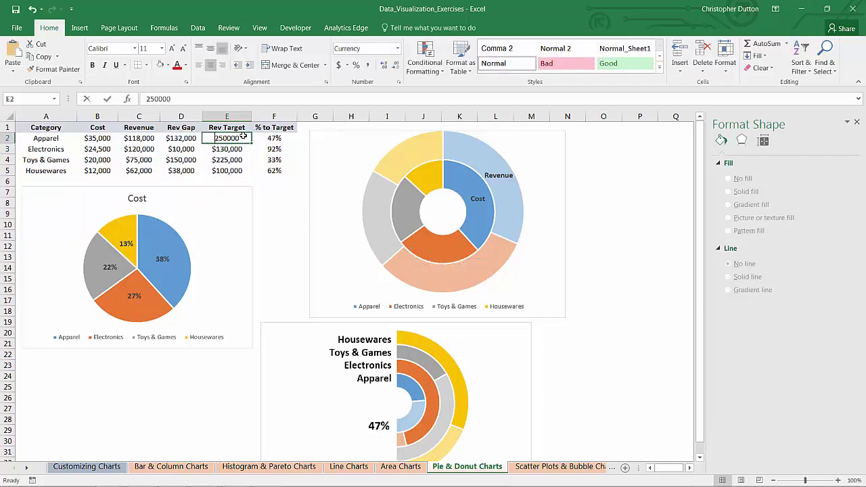
type("0")
key("Return")
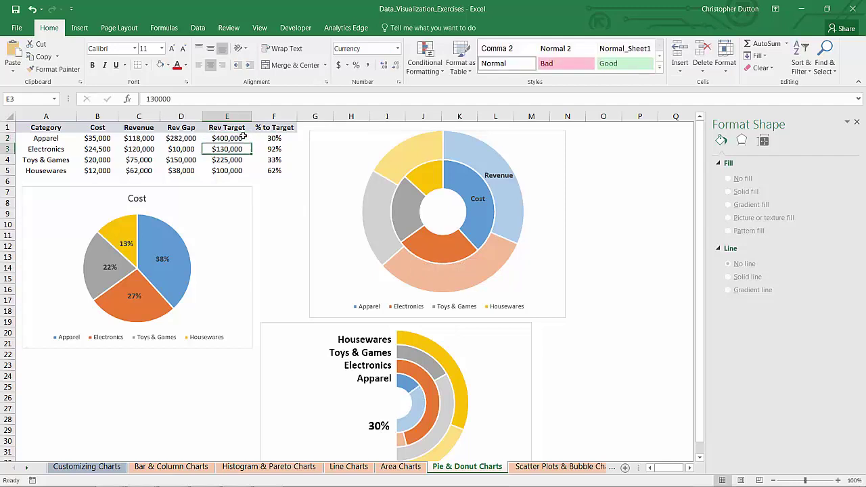
mouse_move(424, 399)
left_click(624, 355)
scroll(613, 354, "down", 3)
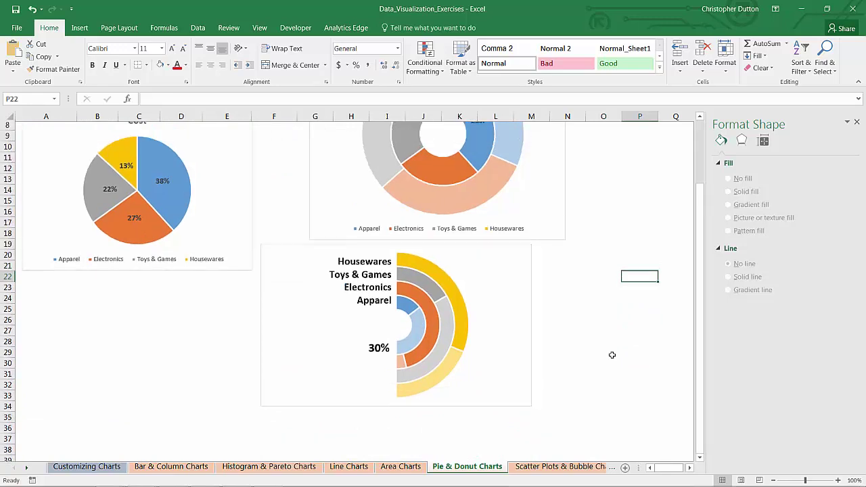
scroll(612, 355, "up", 2)
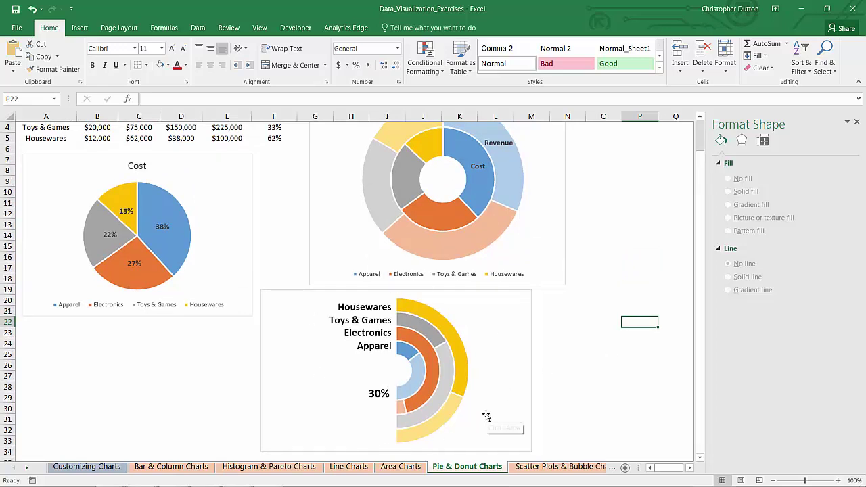
scroll(613, 382, "up", 1)
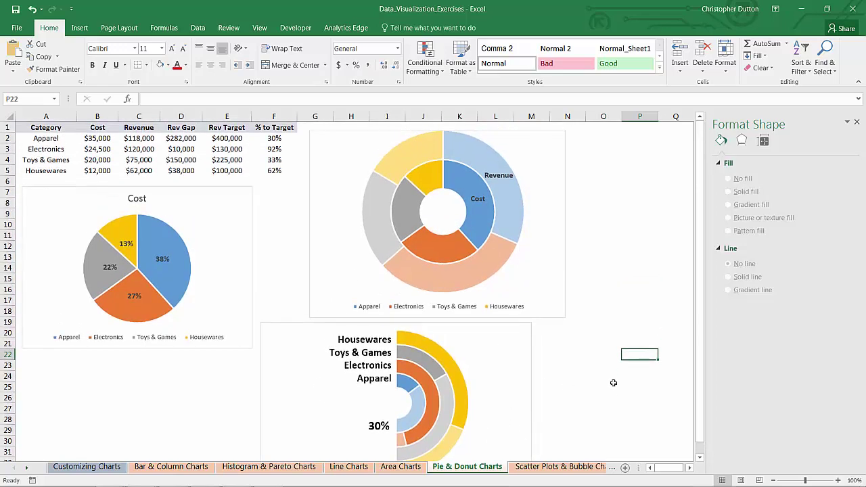